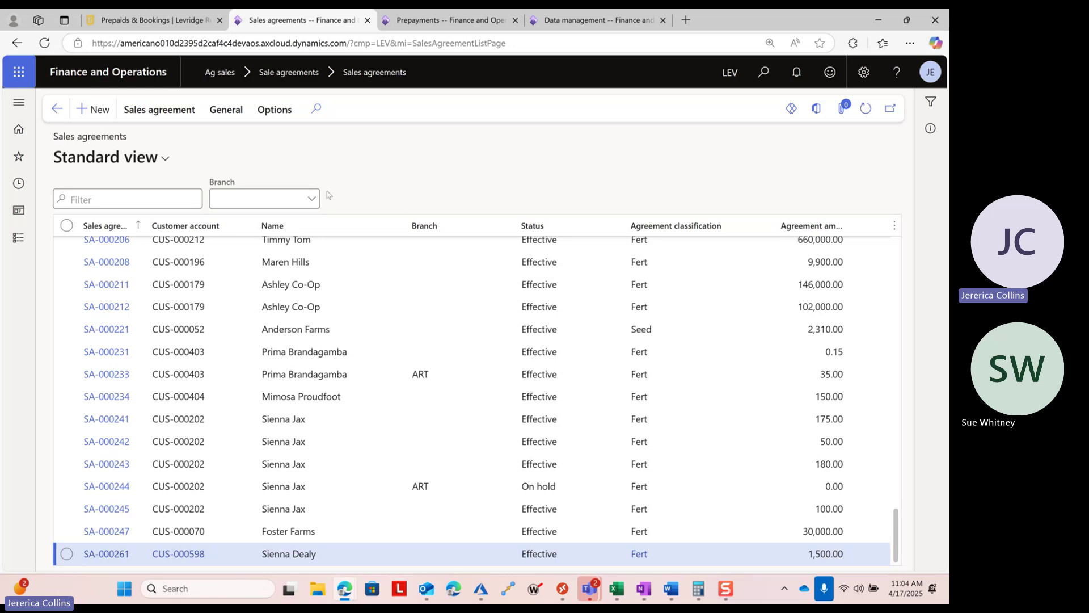
Start a new sales agreement for the customer with Fert classification
{"action": "left_click", "coordinate": [98, 118]}
{"action": "type", "text": "sie"}
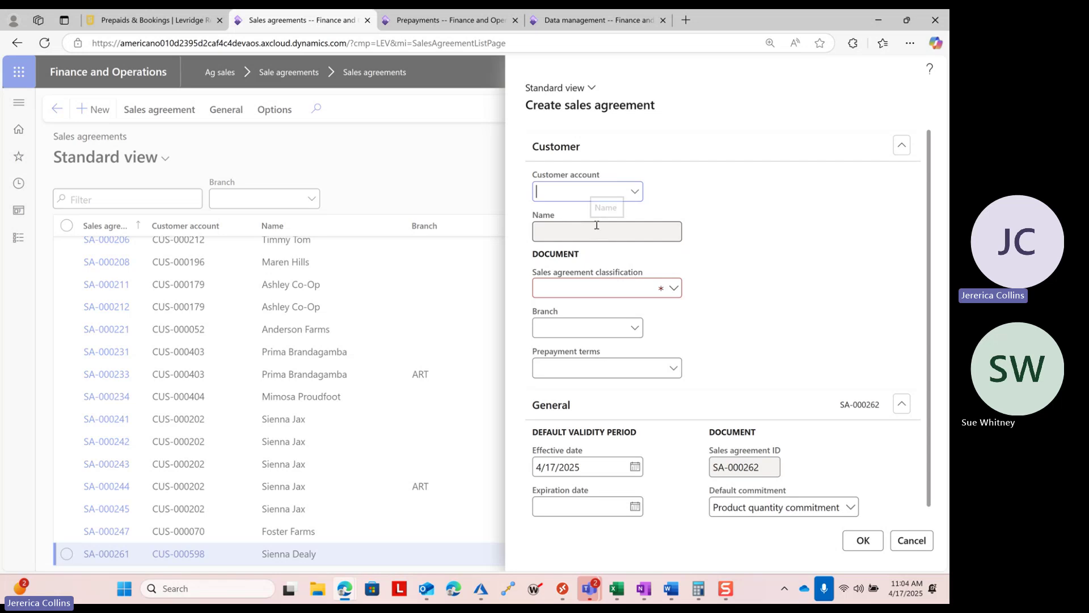
{"action": "type", "text": "n"}
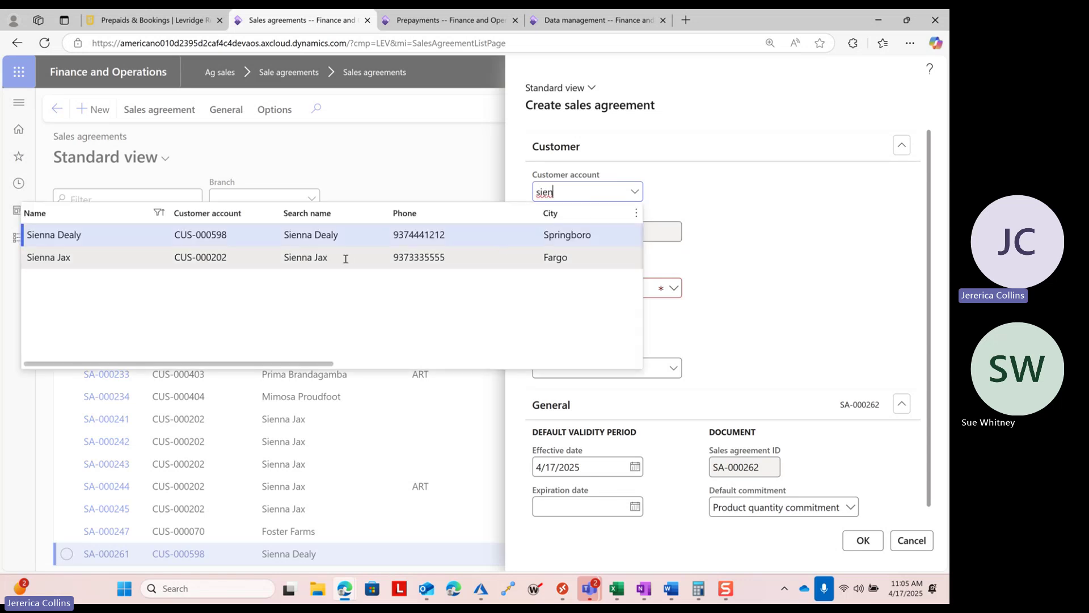
{"action": "key", "text": "Return"}
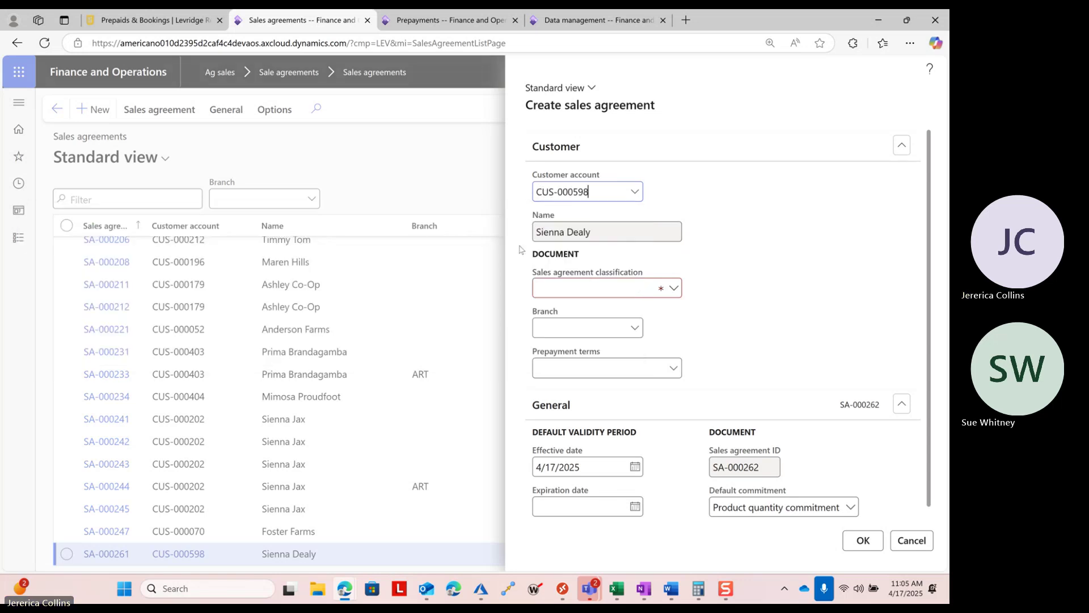
{"action": "left_click", "coordinate": [674, 289]}
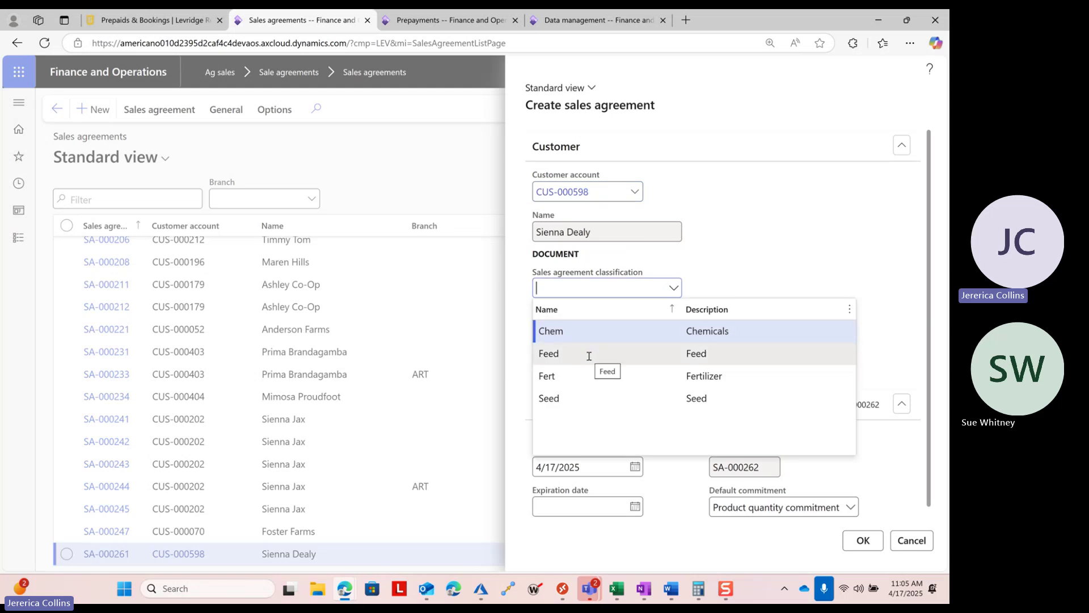
{"action": "left_click", "coordinate": [582, 378]}
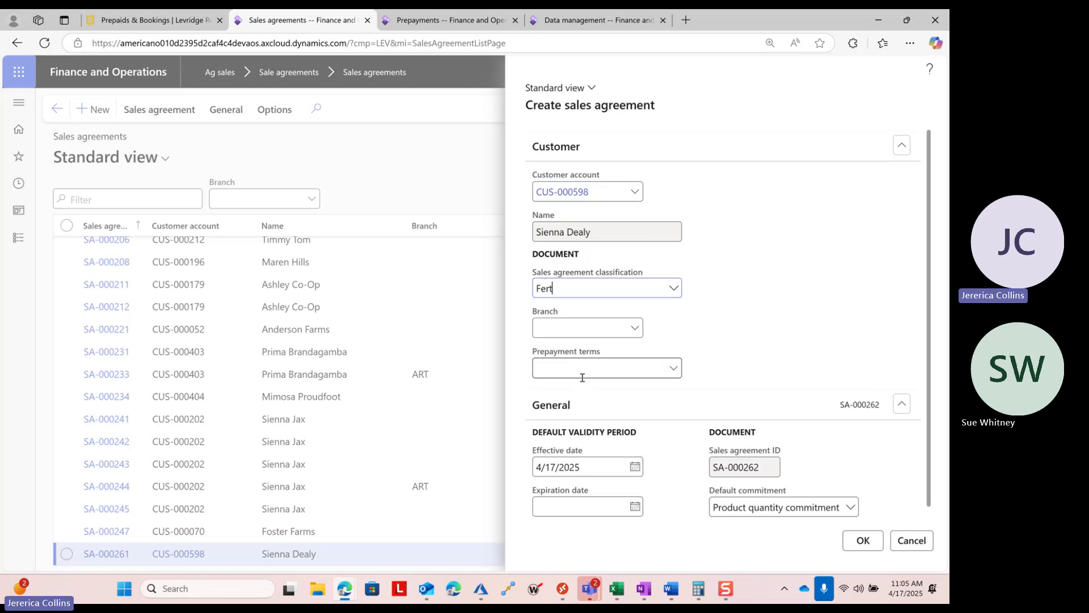
Set the agreement's expiration date to 5/31/2025 and create it
{"action": "scroll", "coordinate": [624, 443], "scroll_direction": "down", "scroll_amount": 1}
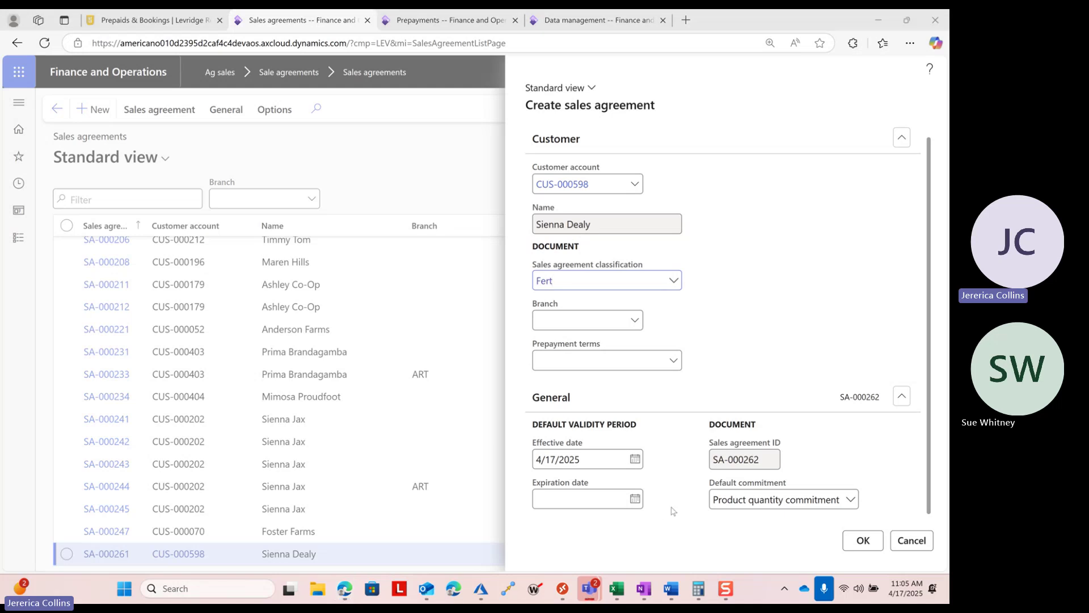
{"action": "left_click", "coordinate": [635, 499]}
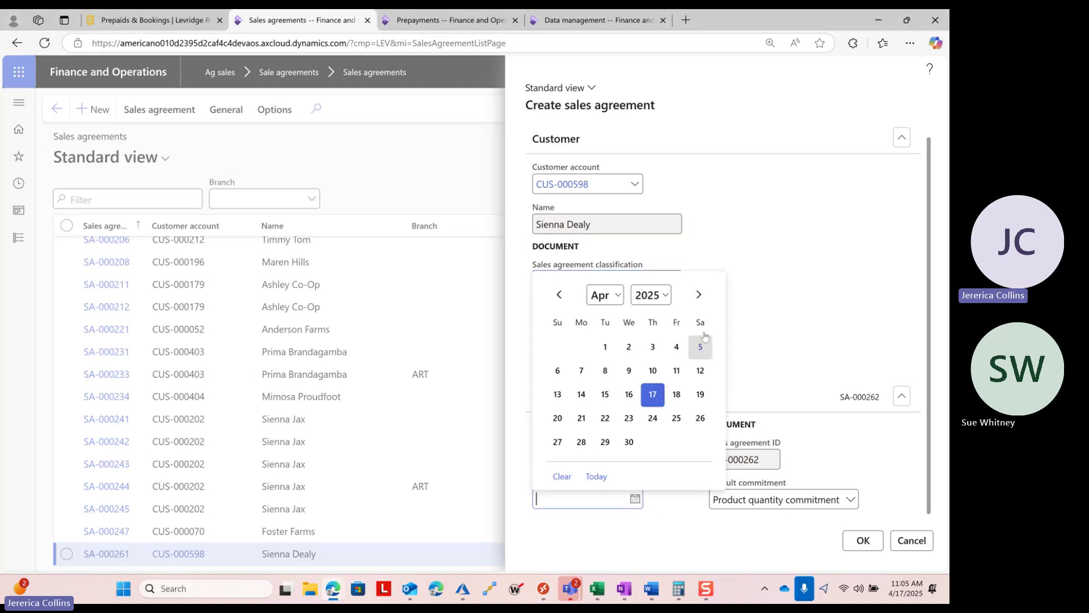
{"action": "left_click", "coordinate": [699, 294]}
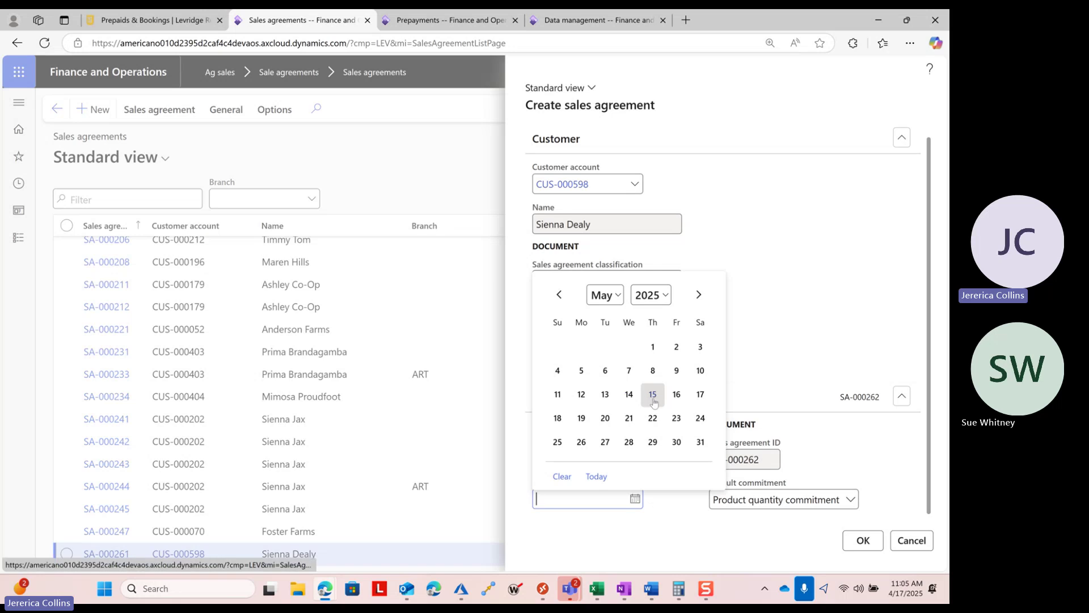
{"action": "left_click", "coordinate": [700, 442]}
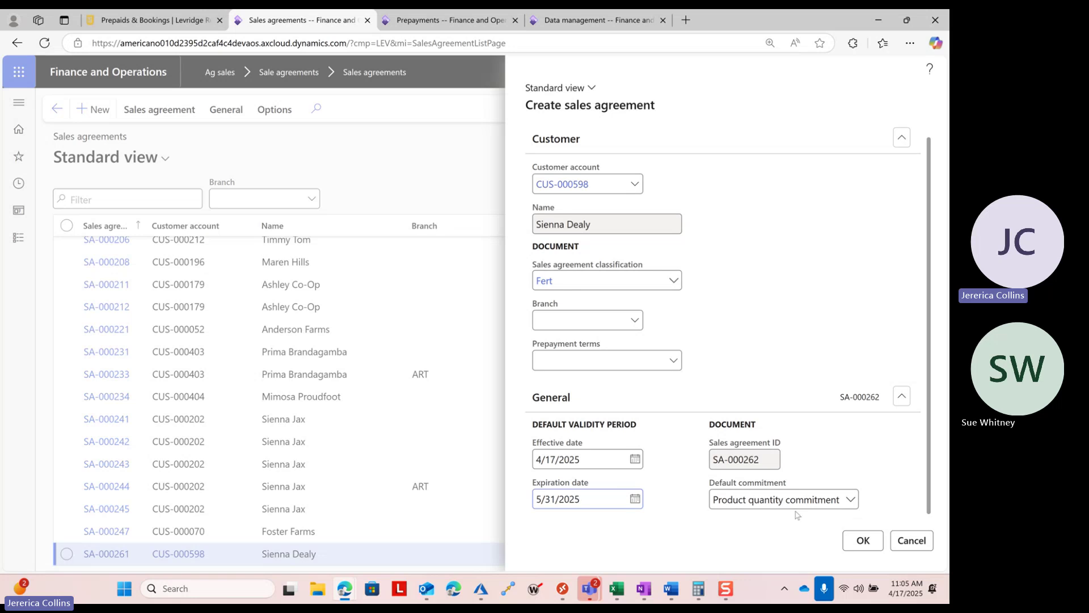
{"action": "left_click", "coordinate": [853, 543]}
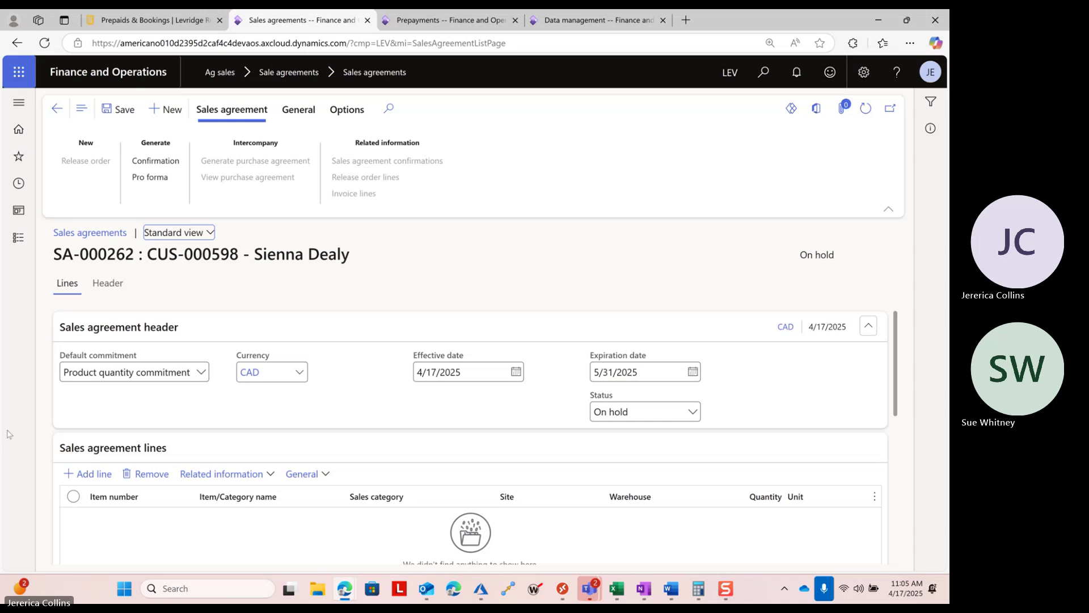
Add an agreement line for item Corn, quantity 1,000, unit price 2.50
{"action": "scroll", "coordinate": [142, 447], "scroll_direction": "down", "scroll_amount": 1}
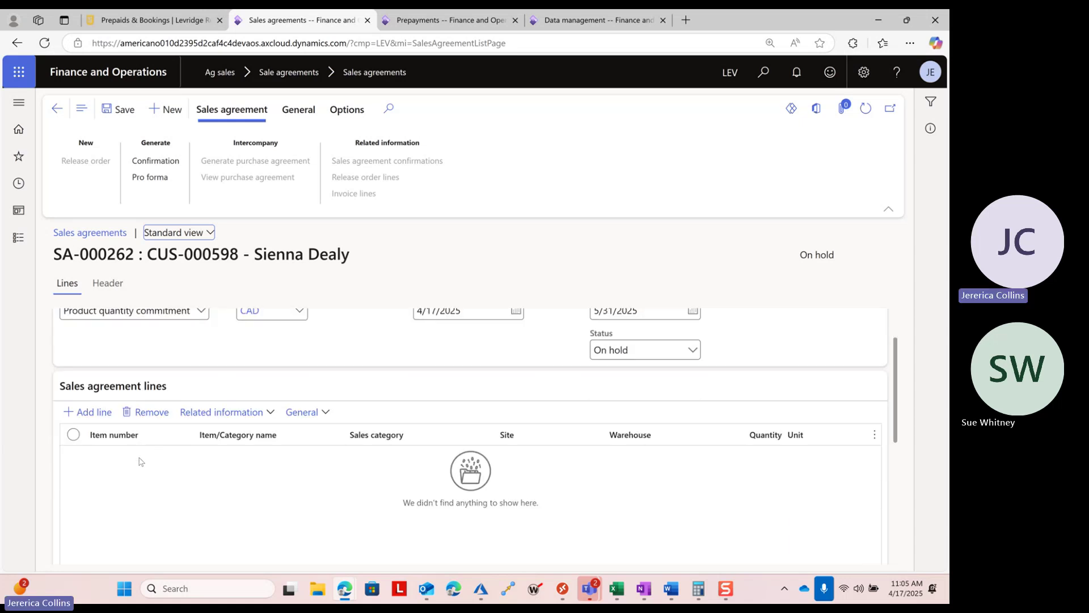
{"action": "left_click", "coordinate": [95, 412]}
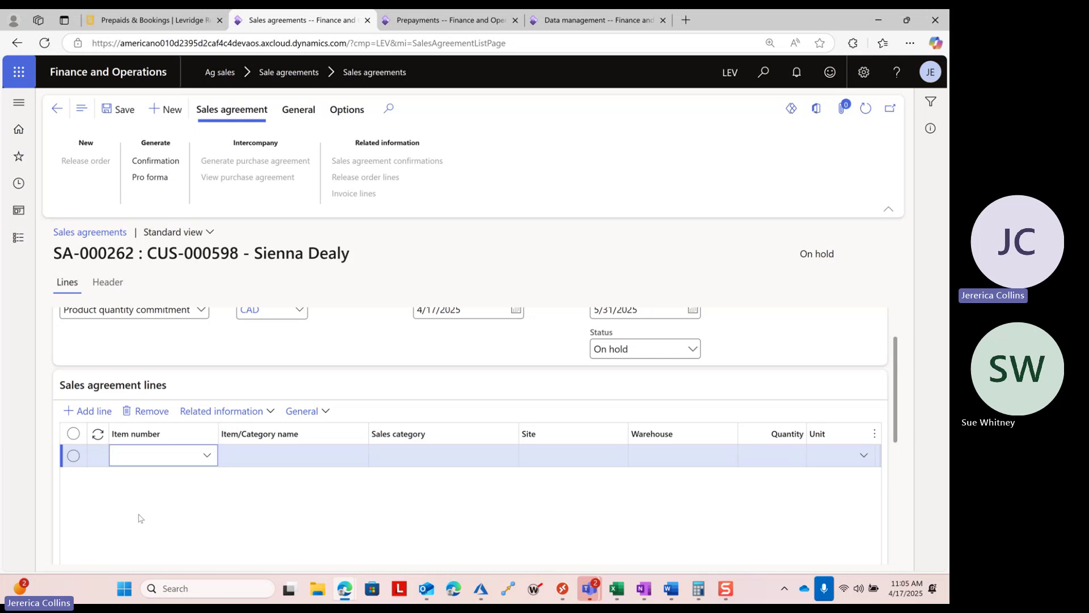
{"action": "type", "text": "corn"}
{"action": "key", "text": "Tab"}
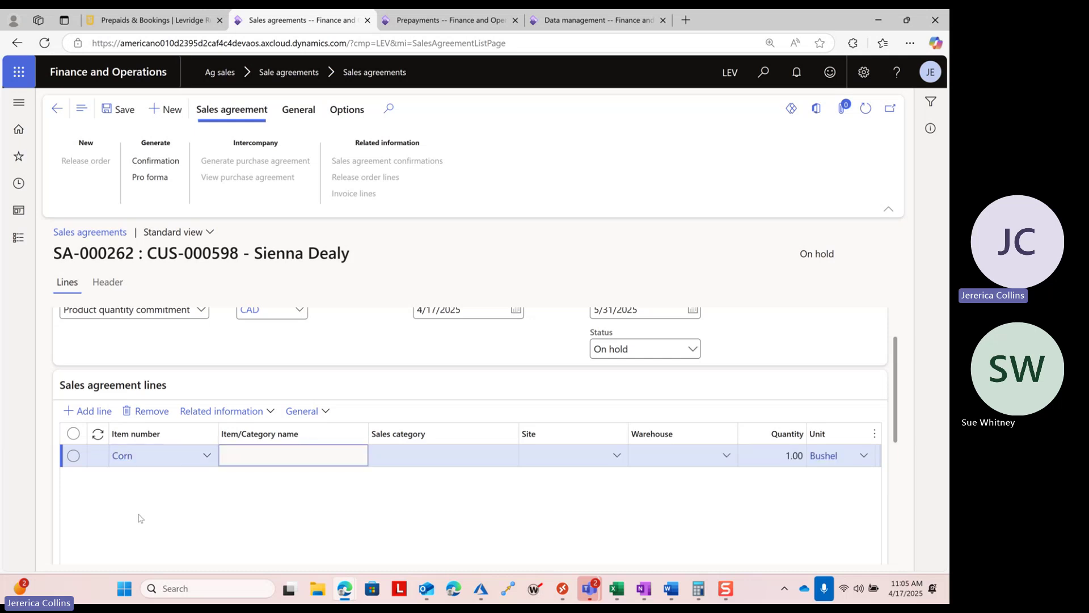
{"action": "key", "text": "Tab"}
{"action": "key", "text": "Tab"}
{"action": "key", "text": "Tab"}
{"action": "key", "text": "Tab"}
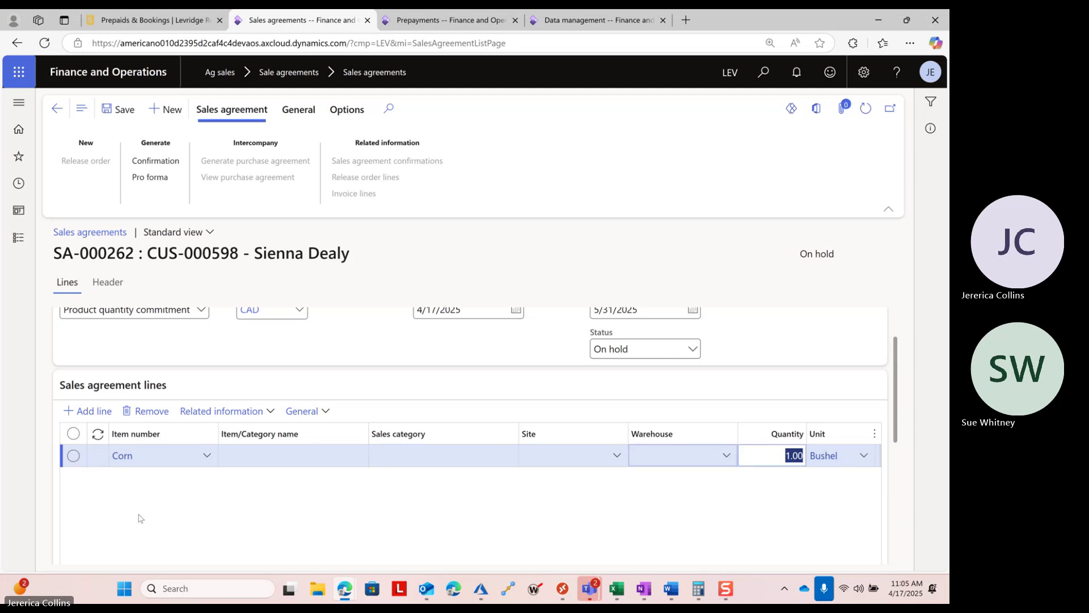
{"action": "type", "text": "1,00"}
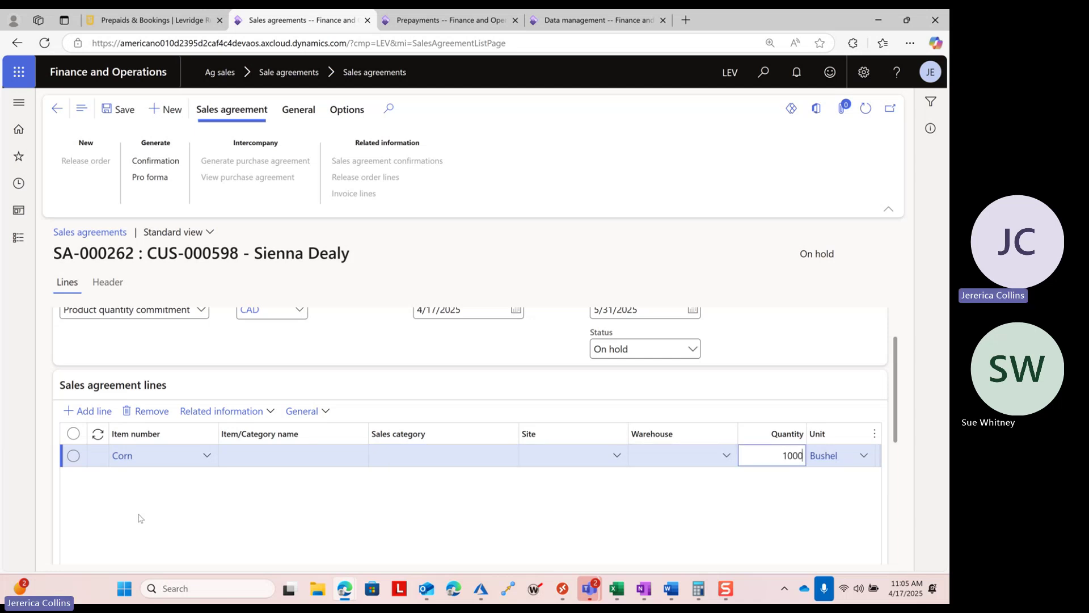
{"action": "type", "text": "0"}
{"action": "key", "text": "Tab"}
{"action": "key", "text": "Tab"}
{"action": "key", "text": "Tab"}
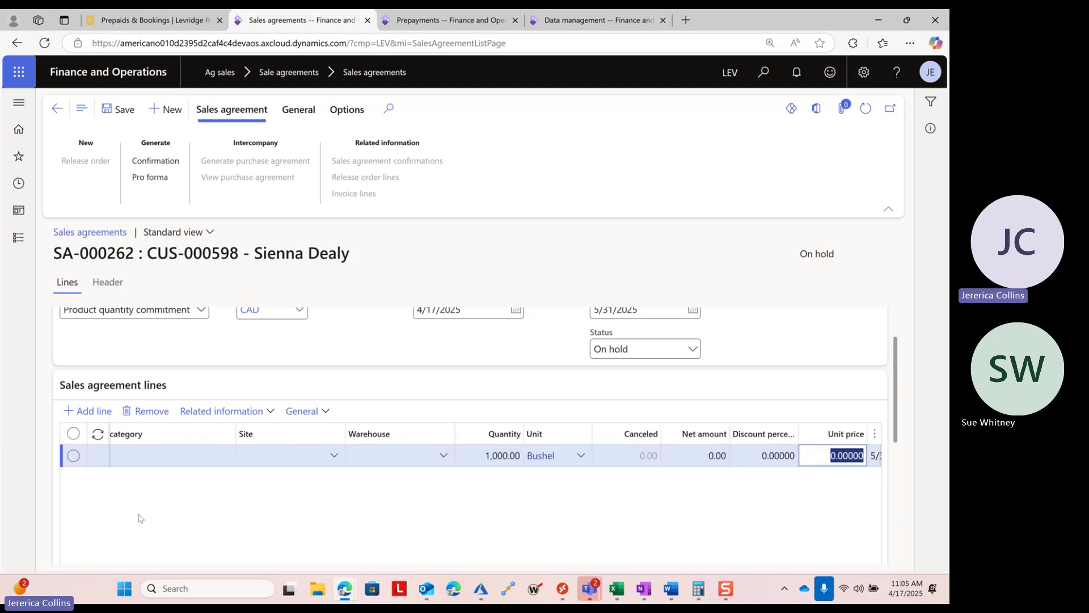
{"action": "type", "text": "2.5"}
{"action": "key", "text": "Tab"}
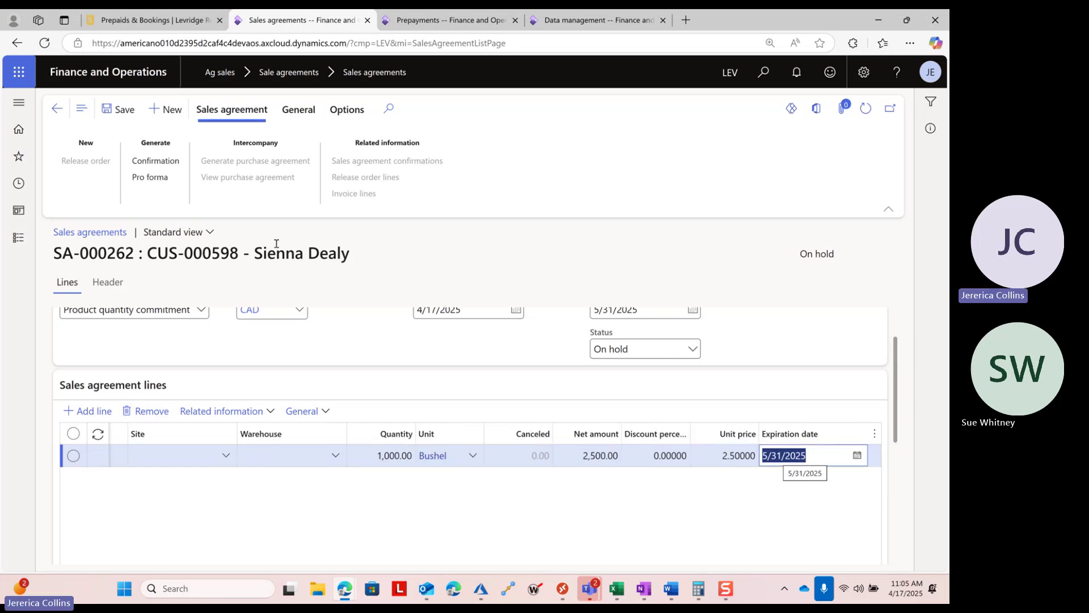
Save the agreement, confirm it as effective, and go to the Prepayments journal list
{"action": "left_click", "coordinate": [121, 112]}
{"action": "left_click", "coordinate": [156, 160]}
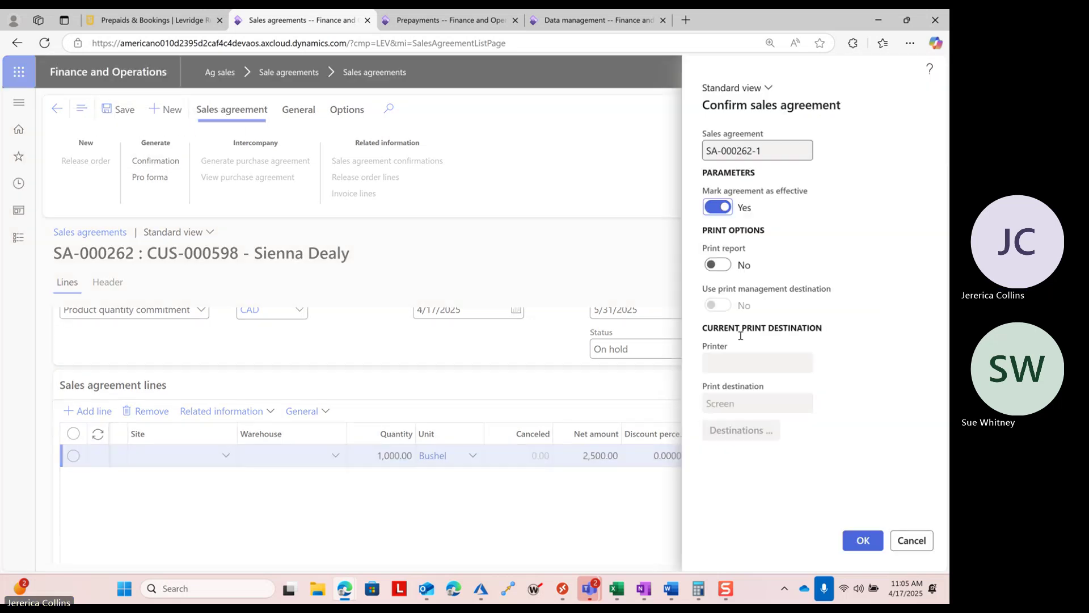
{"action": "left_click", "coordinate": [848, 540]}
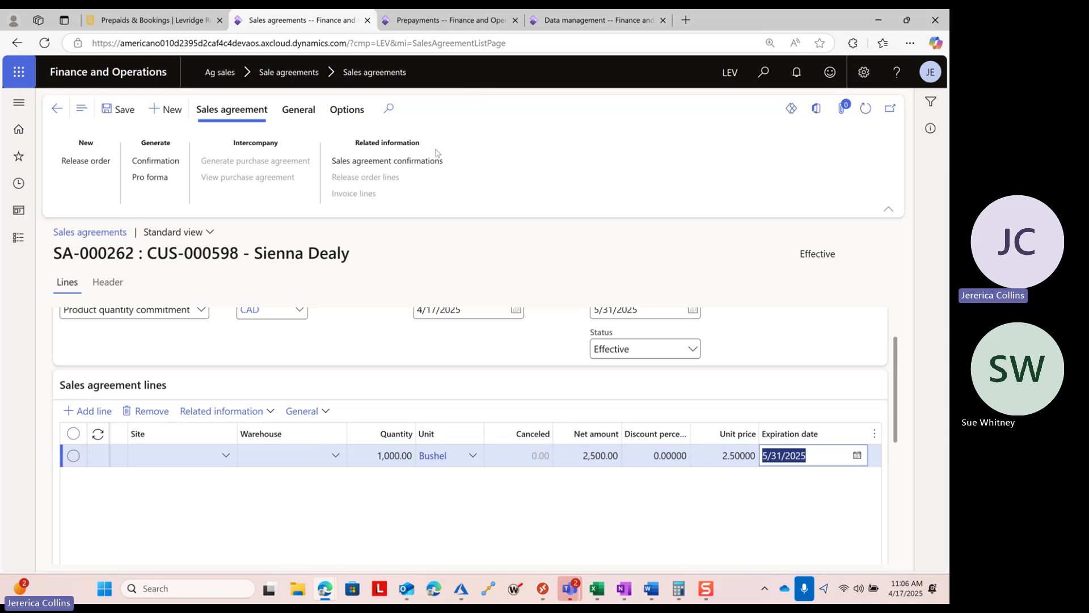
{"action": "left_click", "coordinate": [433, 23]}
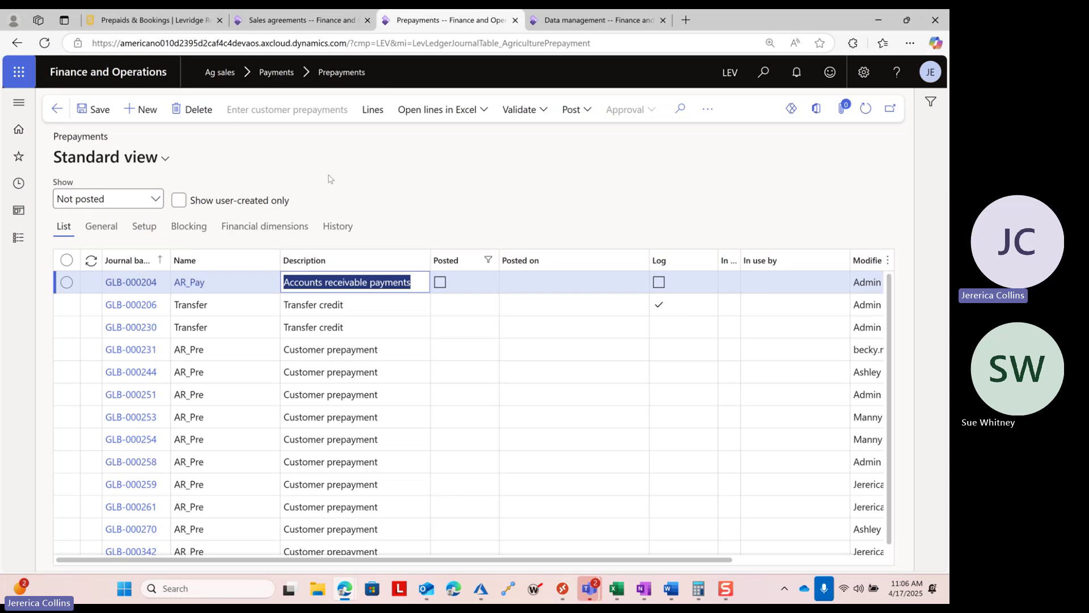
Create a new prepayment journal named AR_Pre and open its customer prepayment entry form
{"action": "left_click", "coordinate": [140, 110]}
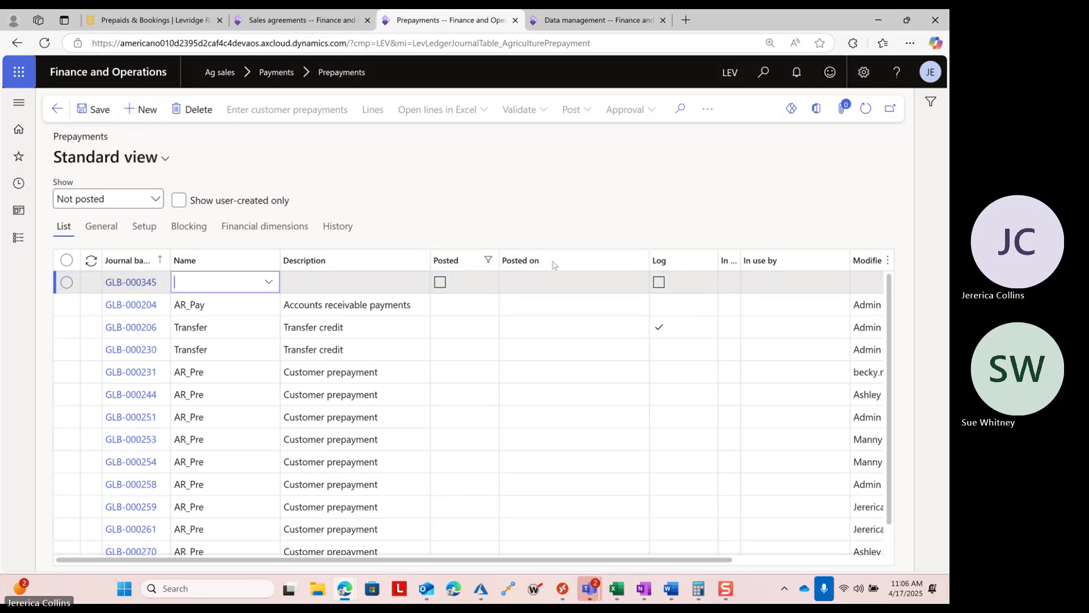
{"action": "left_click", "coordinate": [140, 110]}
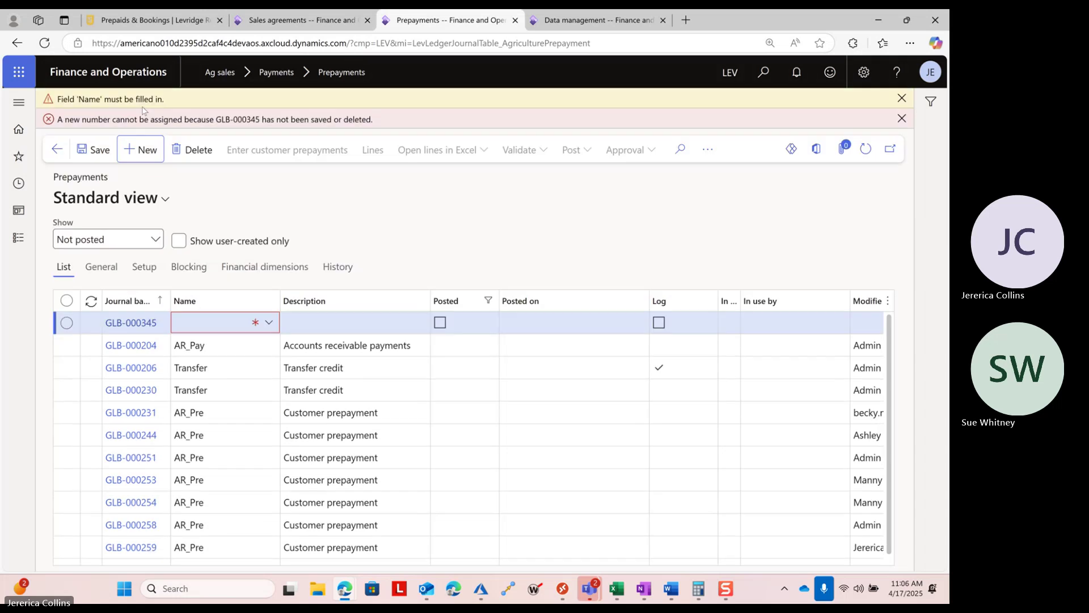
{"action": "left_click", "coordinate": [902, 120]}
{"action": "left_click", "coordinate": [902, 98]}
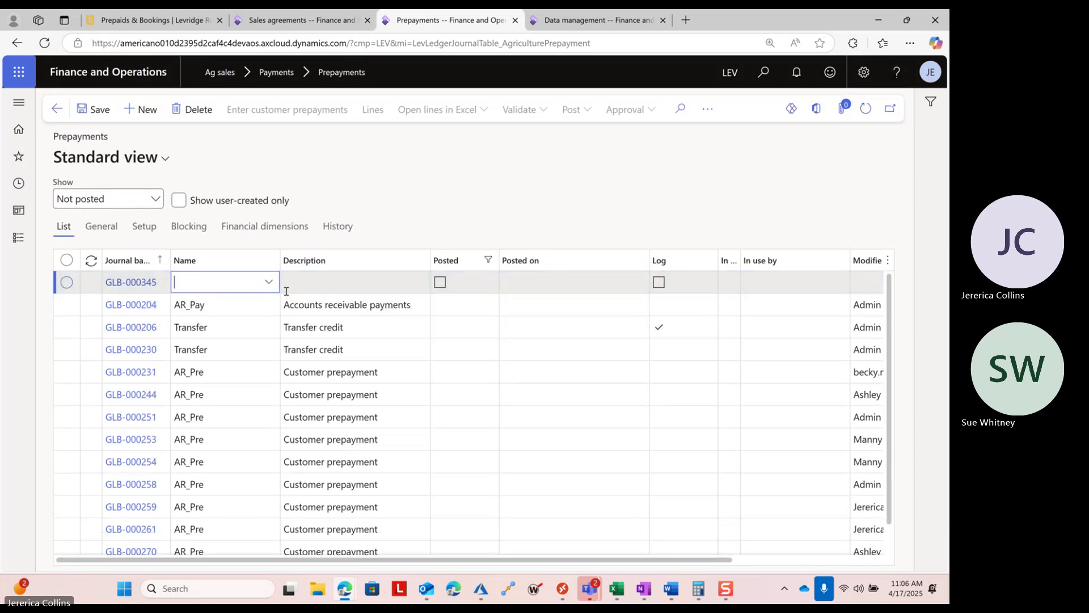
{"action": "left_click", "coordinate": [269, 282]}
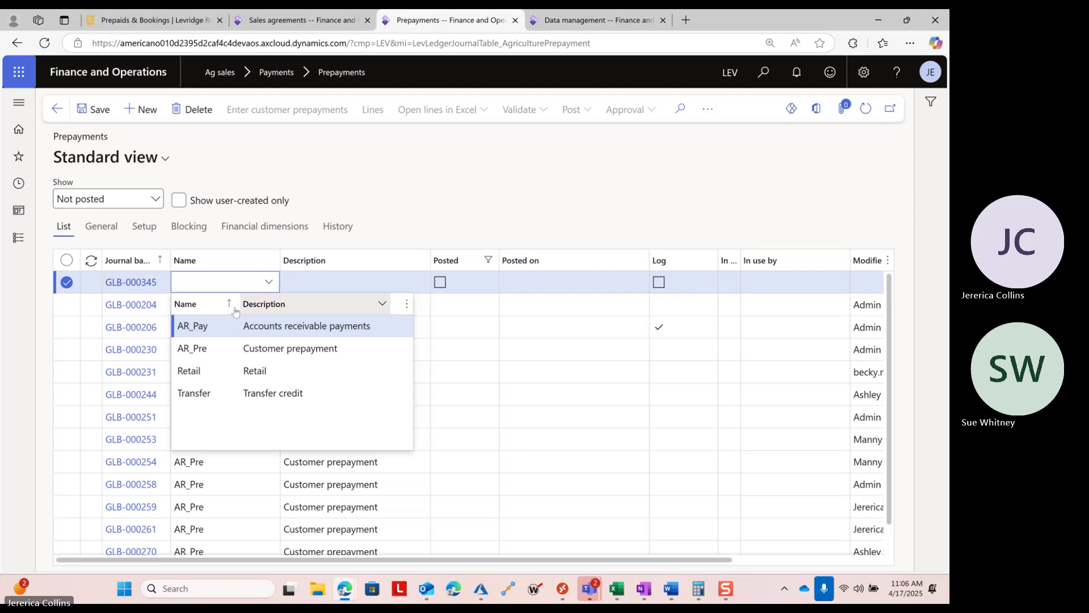
{"action": "left_click", "coordinate": [220, 348]}
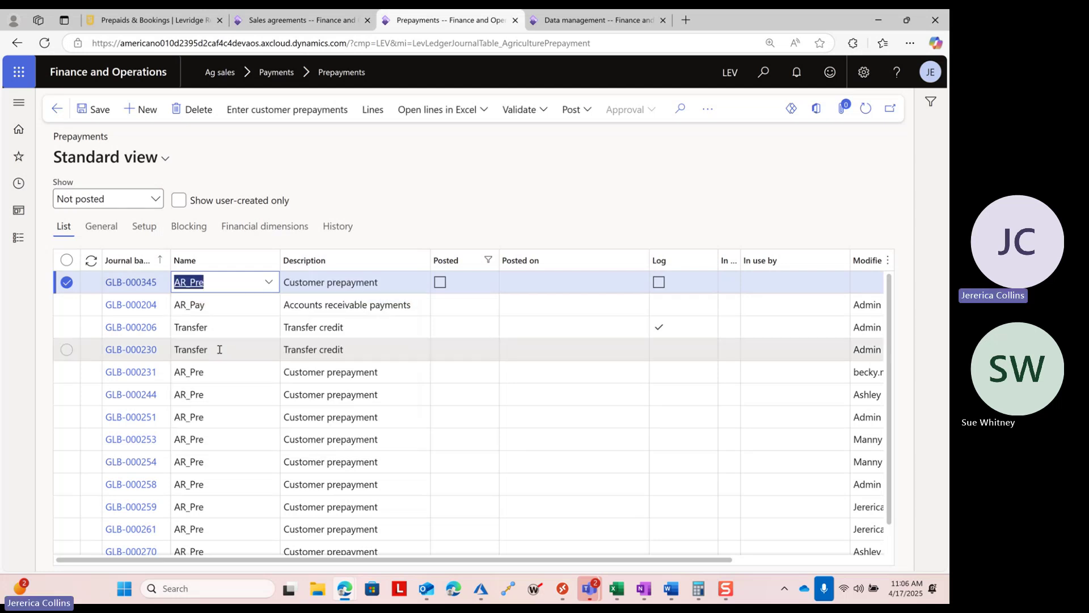
{"action": "left_click", "coordinate": [285, 113]}
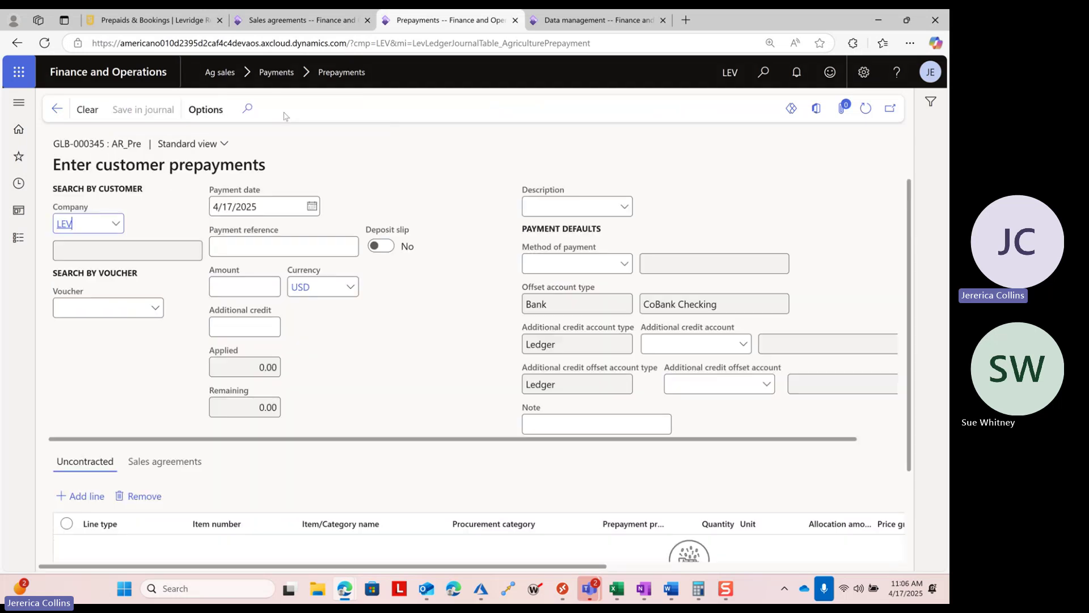
Choose the customer, enter a name-plus-041725 payment reference, and set Deposit slip to Yes
{"action": "left_click", "coordinate": [211, 222]}
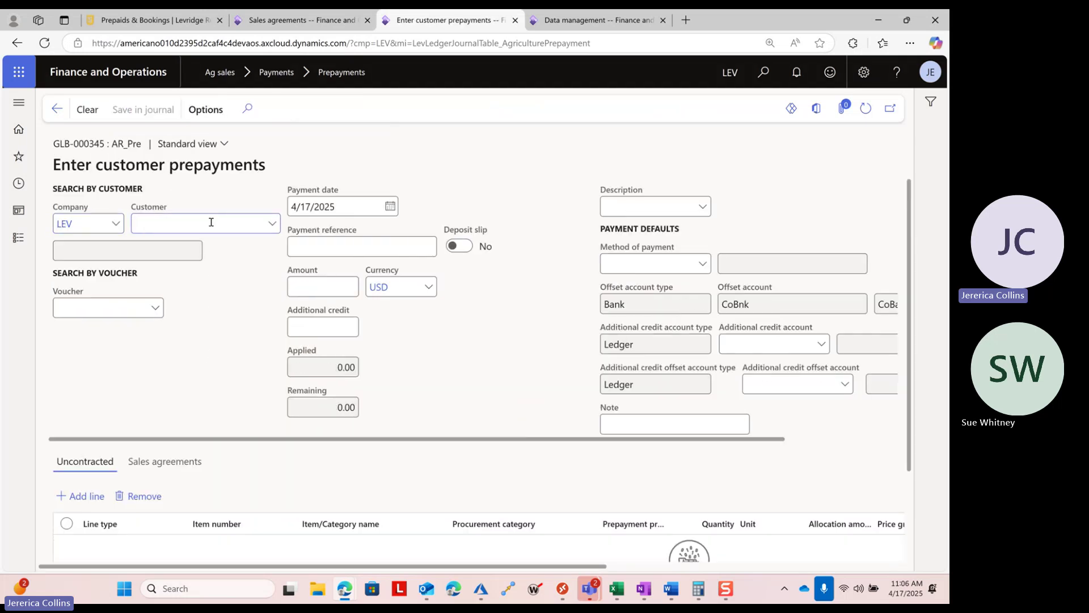
{"action": "type", "text": "sienn"}
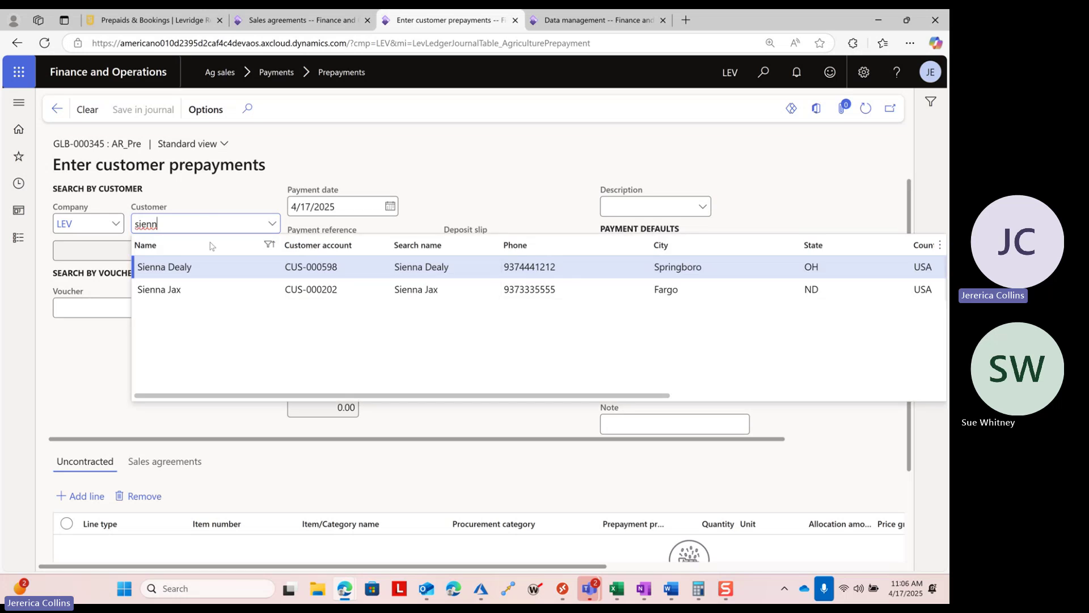
{"action": "left_click", "coordinate": [206, 269]}
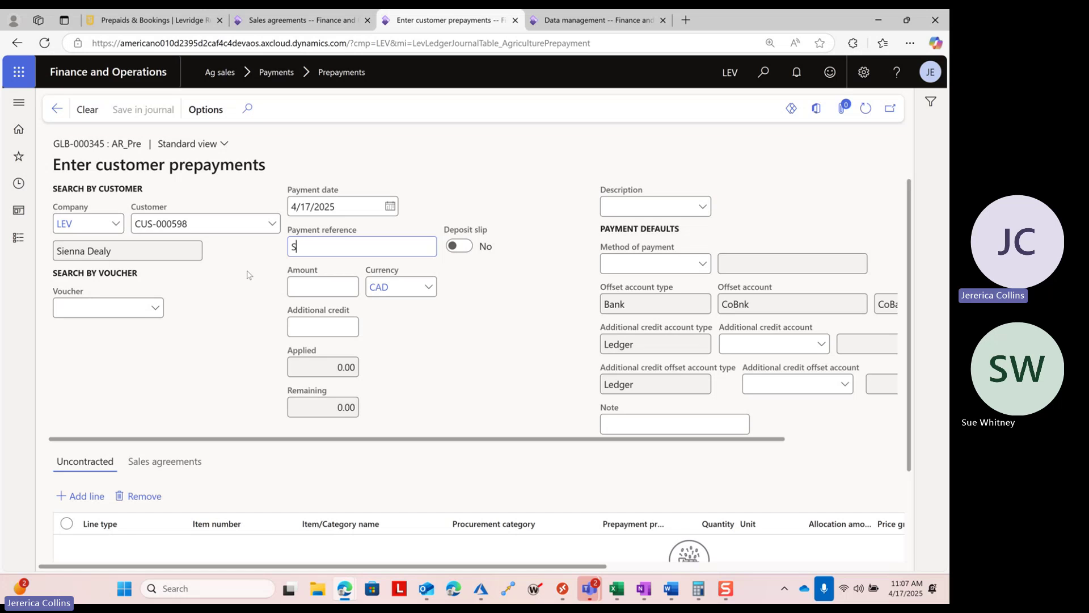
{"action": "type", "text": "nna 0417"}
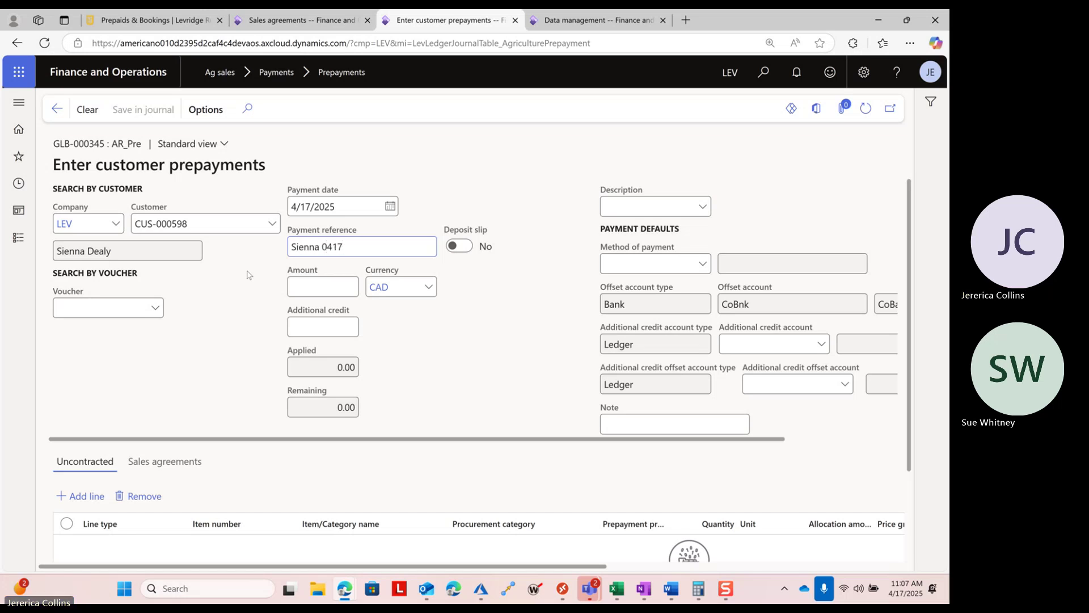
{"action": "type", "text": "25"}
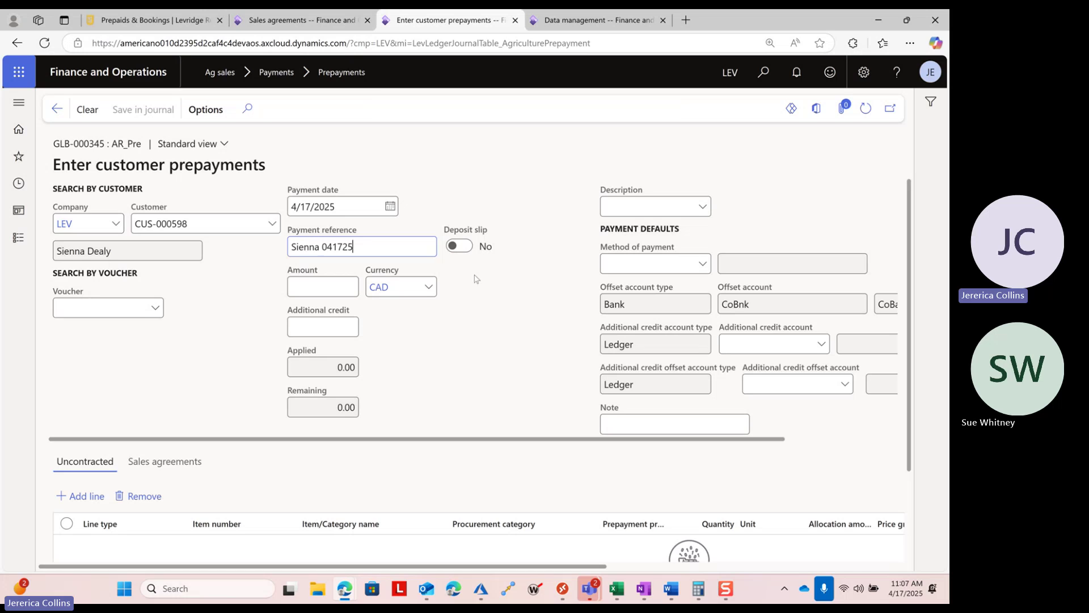
{"action": "left_click", "coordinate": [452, 248]}
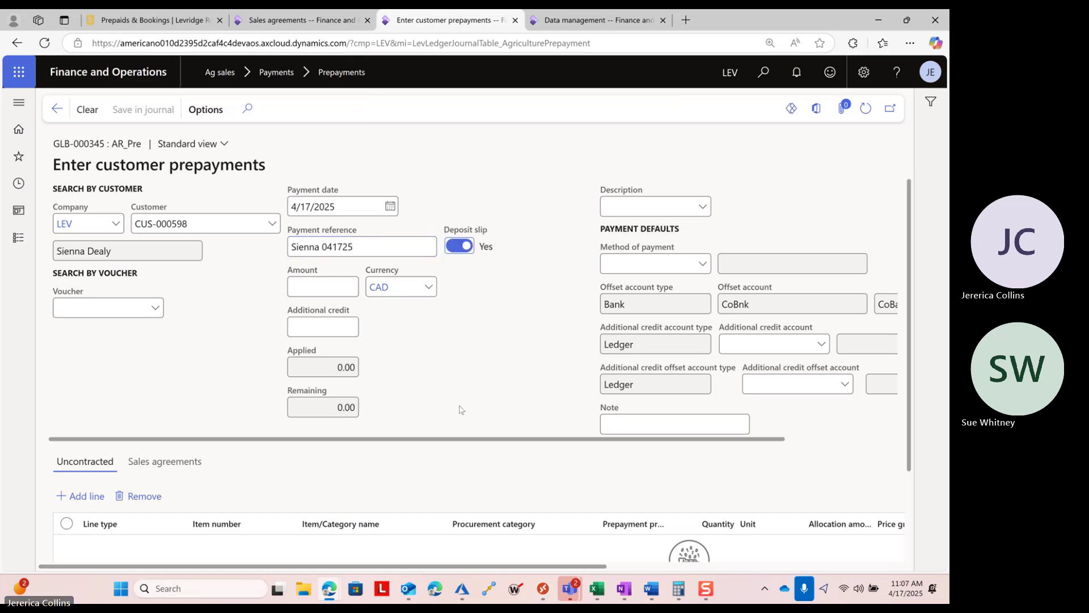
Review the customer's sales agreements and select SA-000071 for the prepayment
{"action": "left_click", "coordinate": [171, 462]}
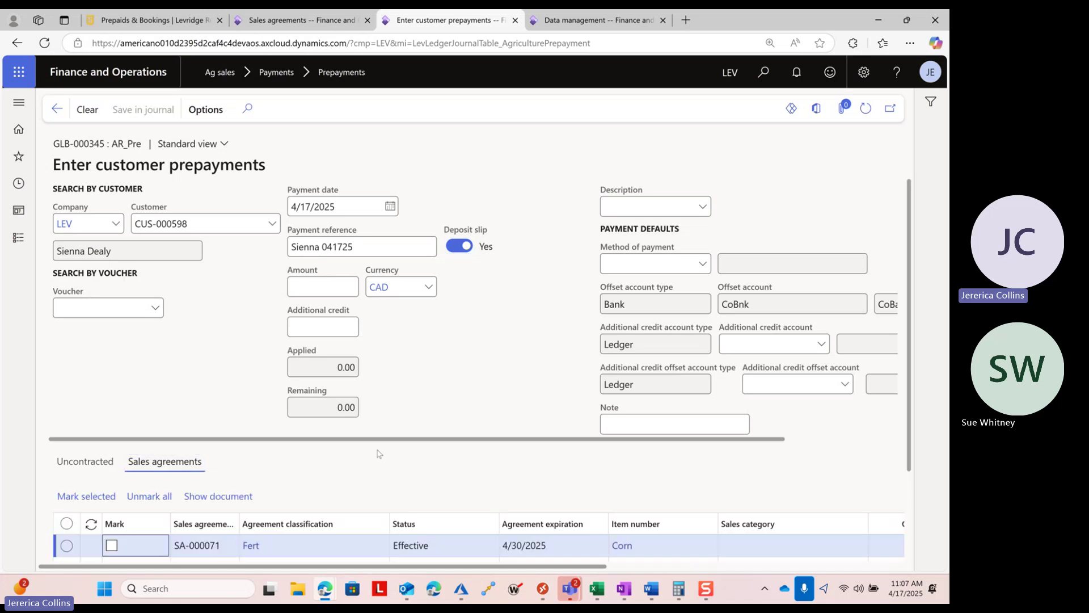
{"action": "scroll", "coordinate": [375, 452], "scroll_direction": "down", "scroll_amount": 2}
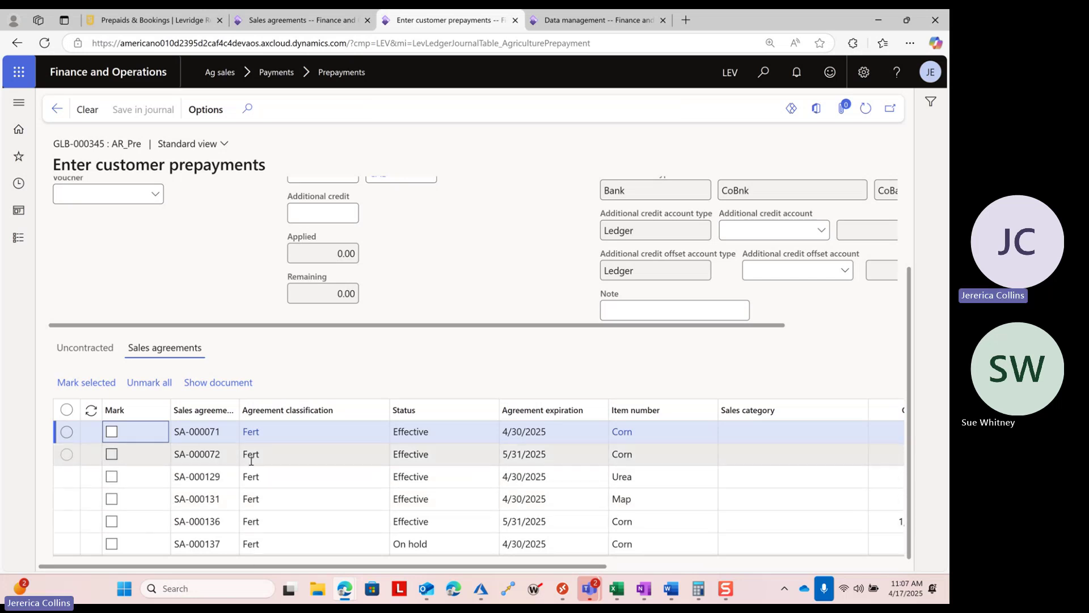
{"action": "left_click", "coordinate": [94, 458]}
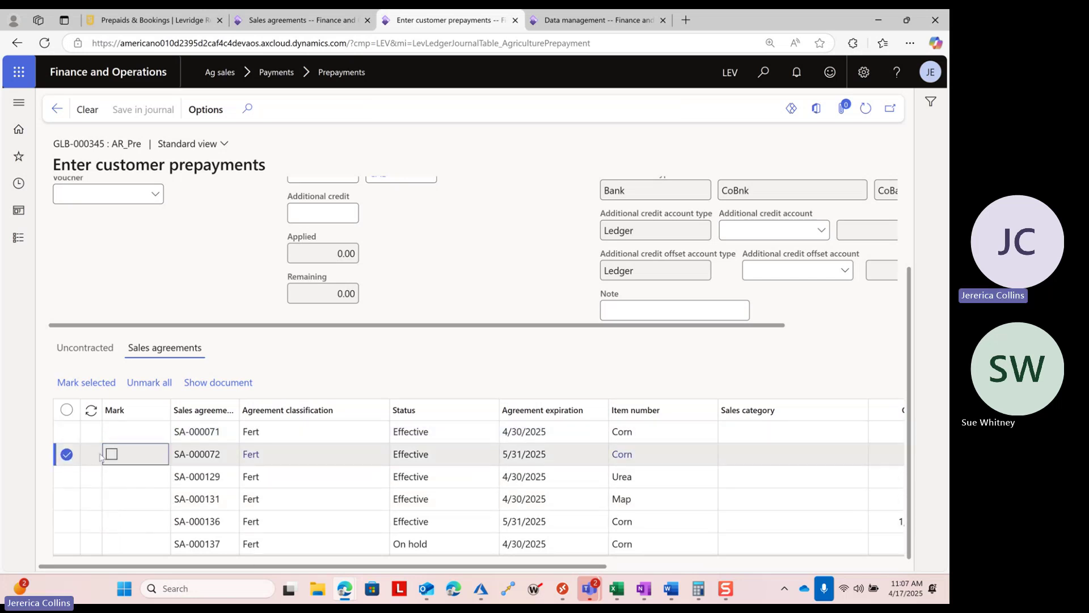
{"action": "mouse_move", "coordinate": [264, 569]}
{"action": "left_mouse_down"}
{"action": "mouse_move", "coordinate": [548, 579]}
{"action": "mouse_move", "coordinate": [265, 578]}
{"action": "left_mouse_up"}
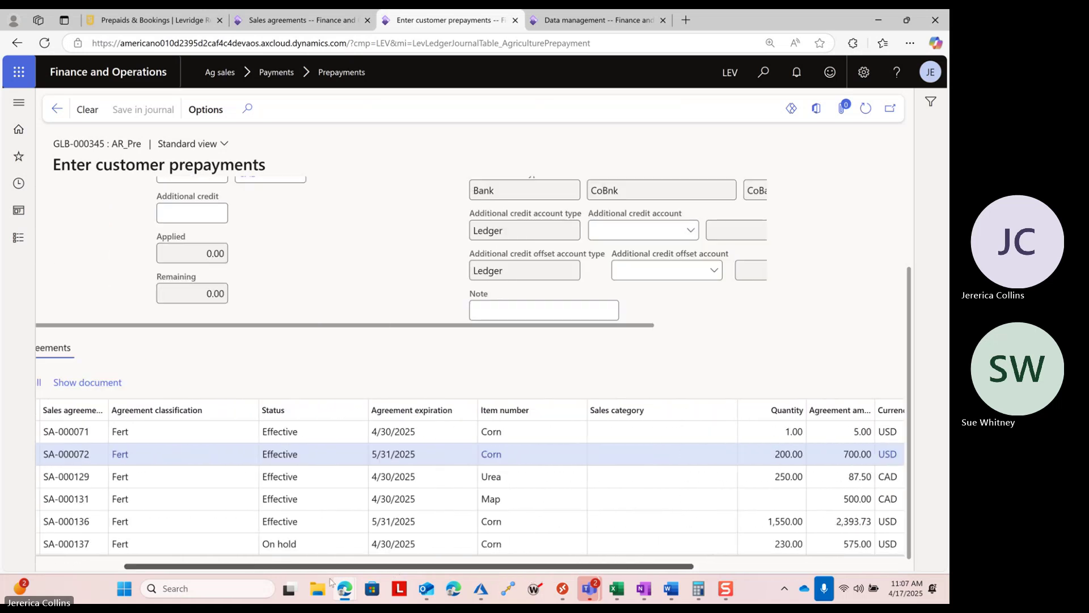
{"action": "left_click", "coordinate": [67, 431]}
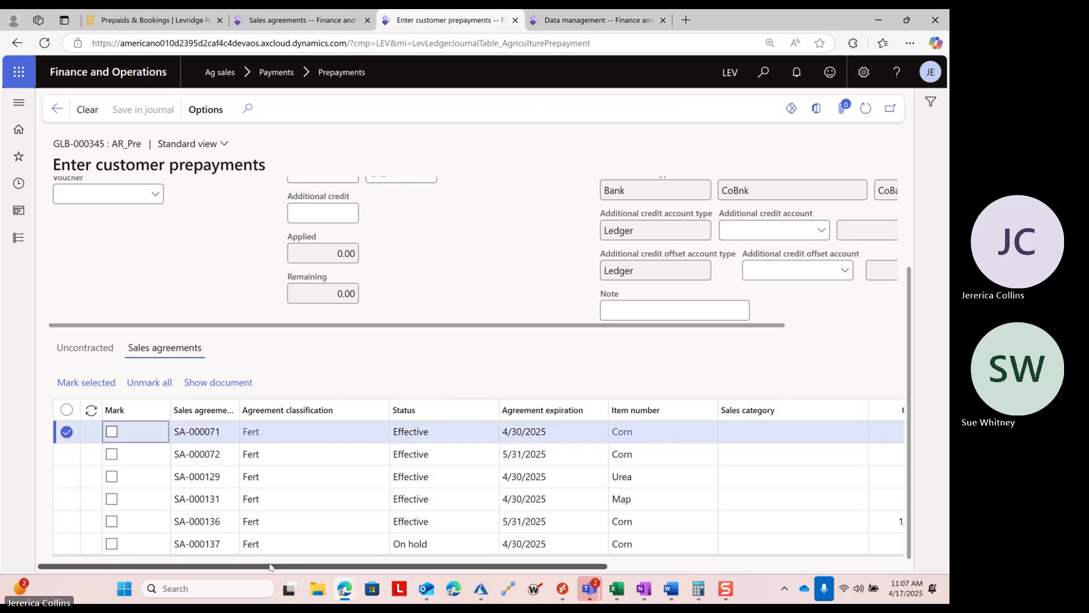
{"action": "left_click_drag", "start_coordinate": [273, 566], "coordinate": [596, 581]}
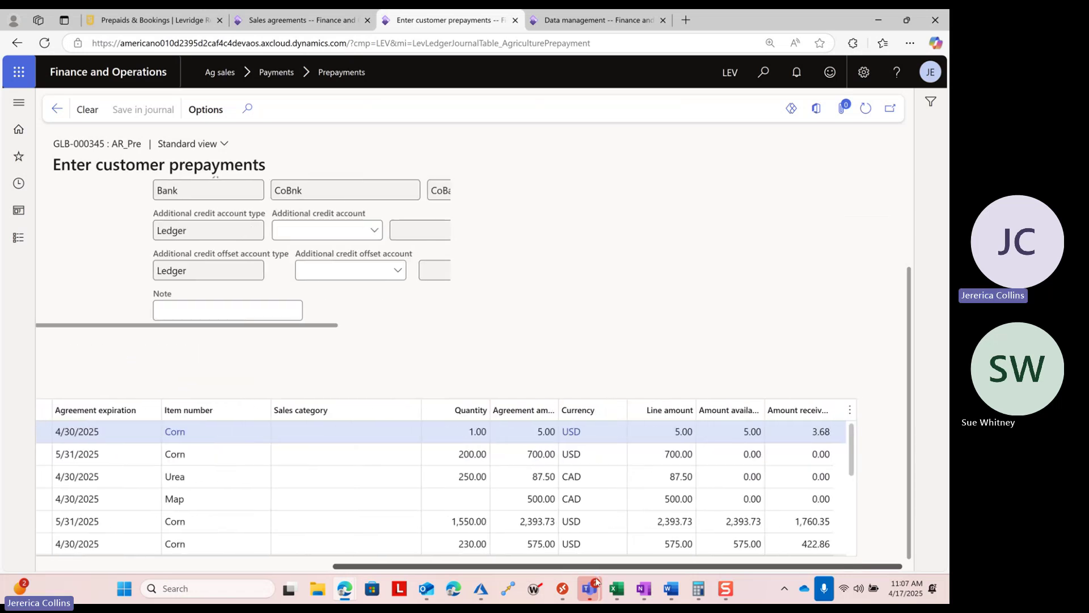
{"action": "scroll", "coordinate": [454, 454], "scroll_direction": "left", "scroll_amount": 8}
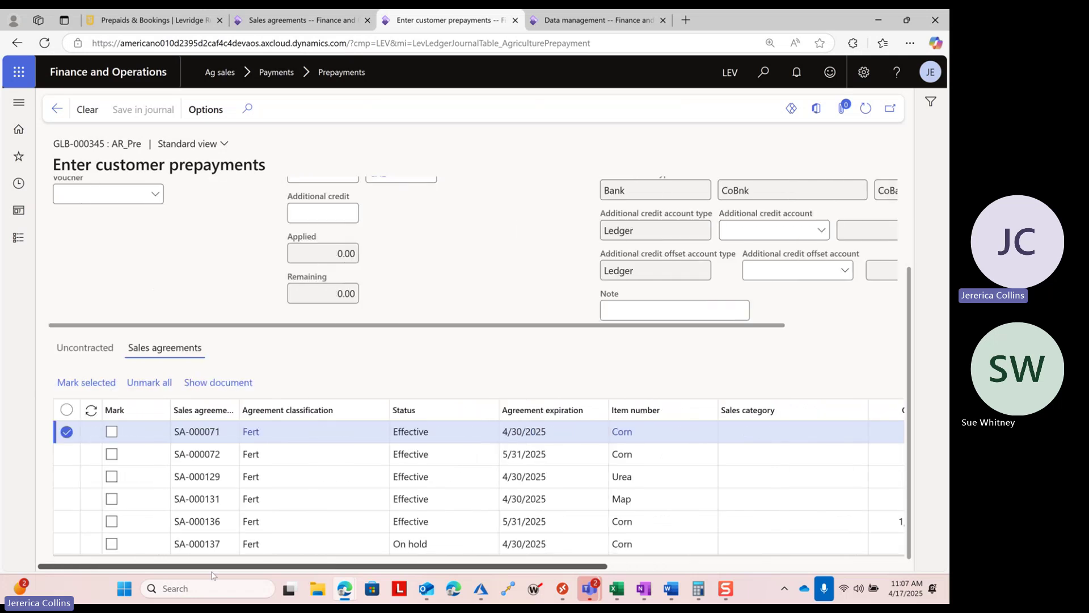
{"action": "scroll", "coordinate": [326, 294], "scroll_direction": "up", "scroll_amount": 2}
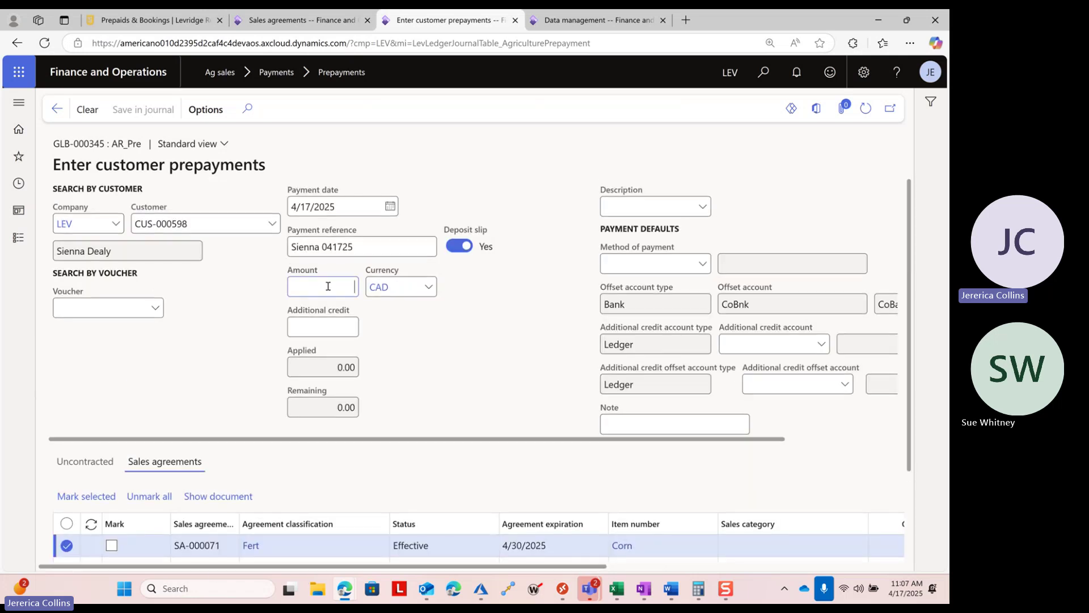
Apply a 5.00 prepayment to SA-000071 and save it into the journal
{"action": "left_click", "coordinate": [490, 366]}
{"action": "left_click", "coordinate": [80, 500]}
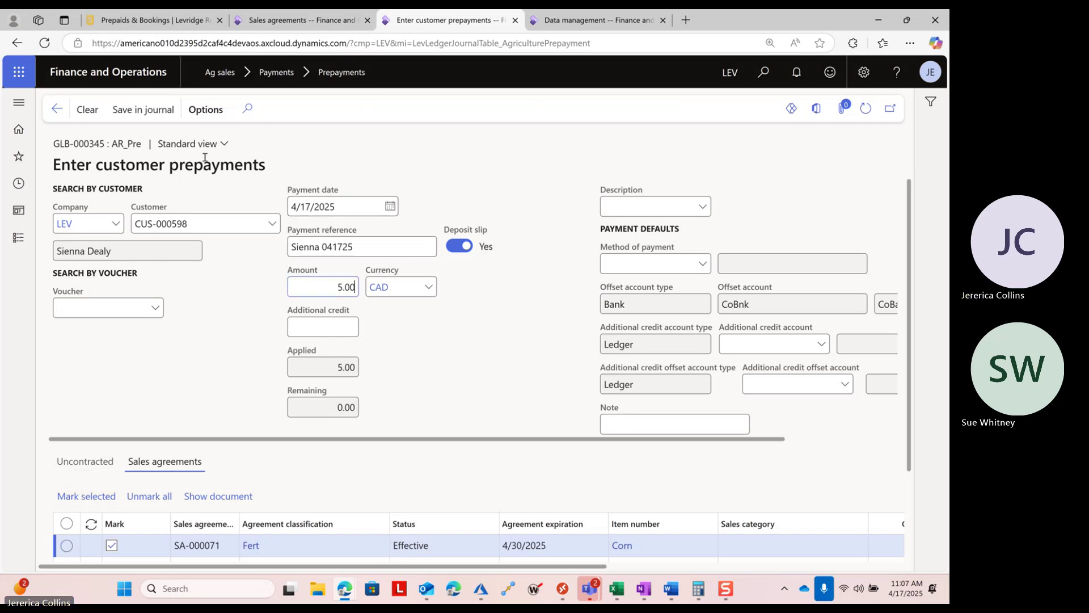
{"action": "left_click", "coordinate": [149, 112]}
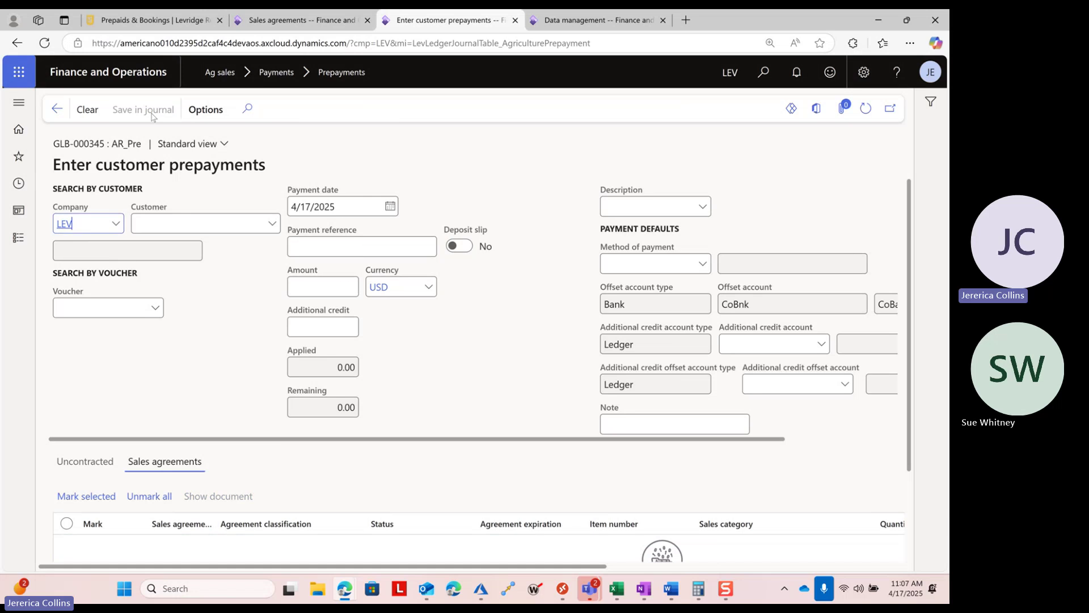
Post journal GLB-000345 and go to the Data management workspace
{"action": "left_click", "coordinate": [57, 109]}
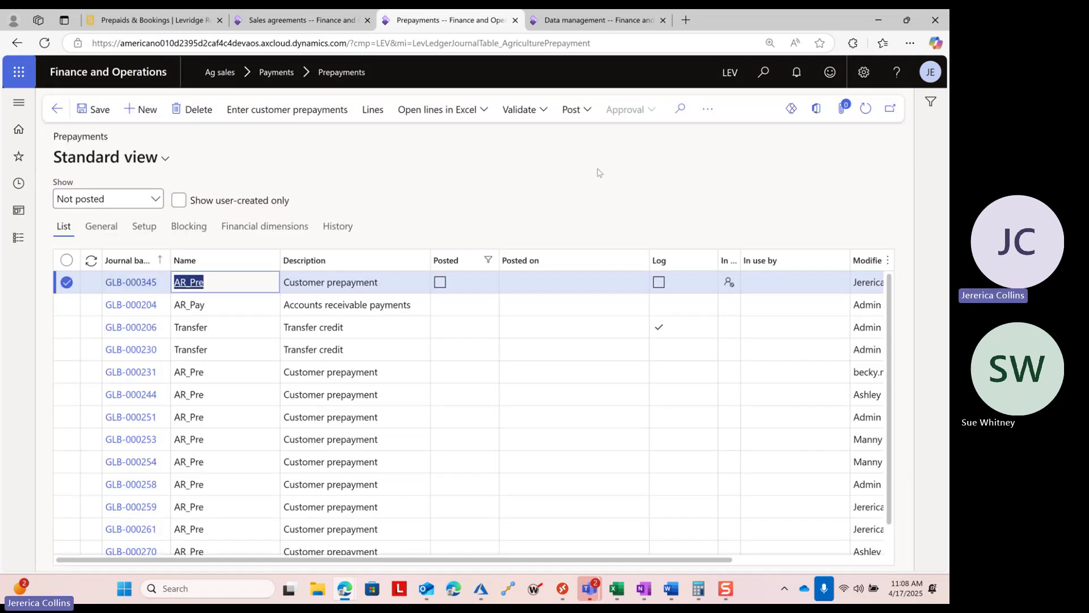
{"action": "left_click", "coordinate": [573, 109]}
{"action": "left_click", "coordinate": [585, 141]}
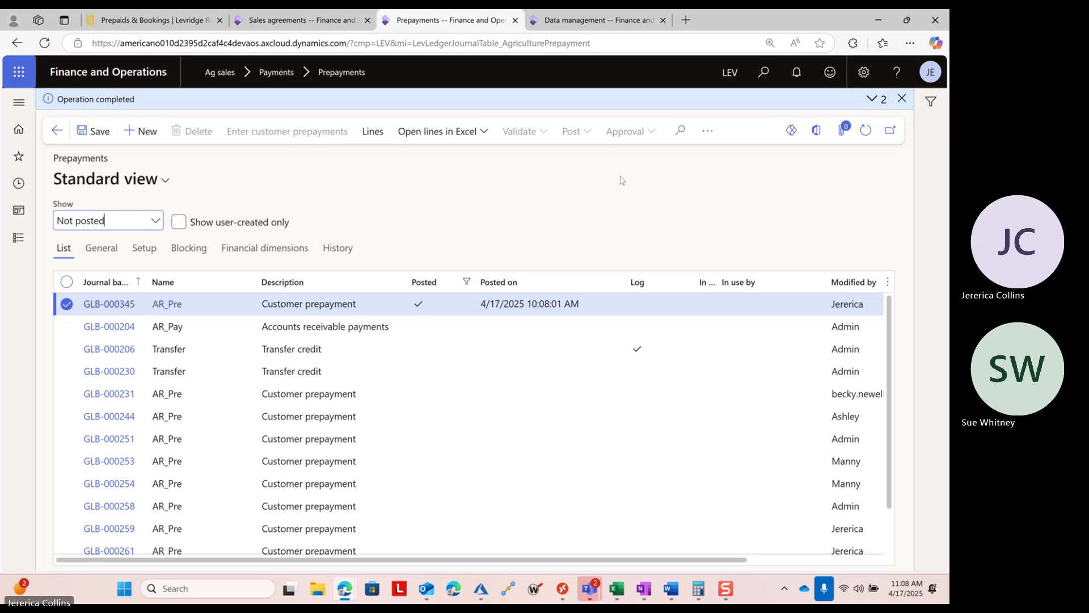
{"action": "left_click", "coordinate": [576, 25]}
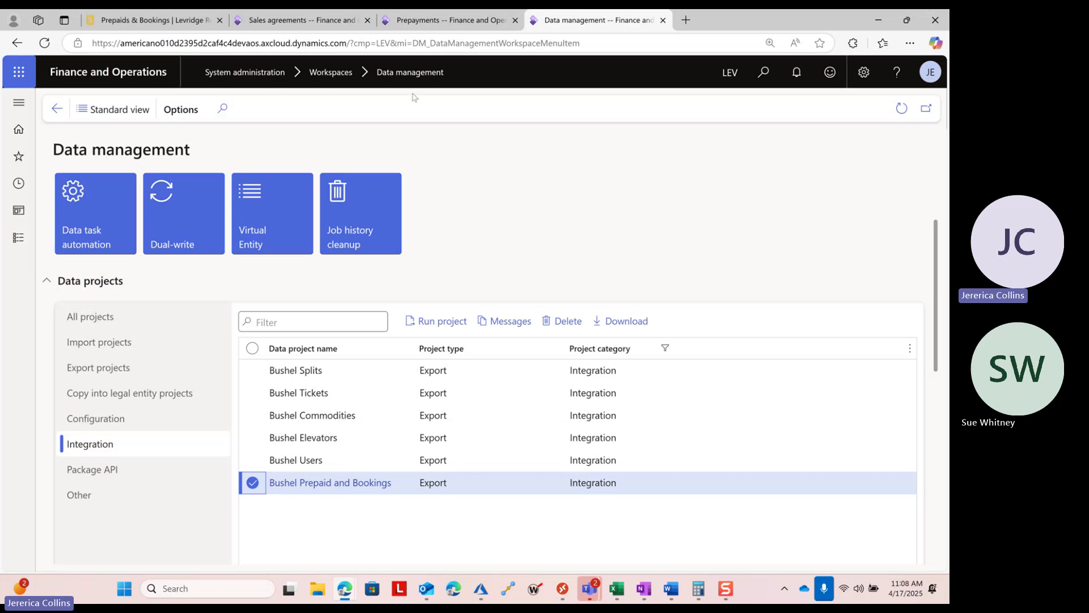
Open the Bushel Prepaid and Bookings integration project, then the Bushel Prepaids & Bookings page
{"action": "left_click", "coordinate": [139, 445]}
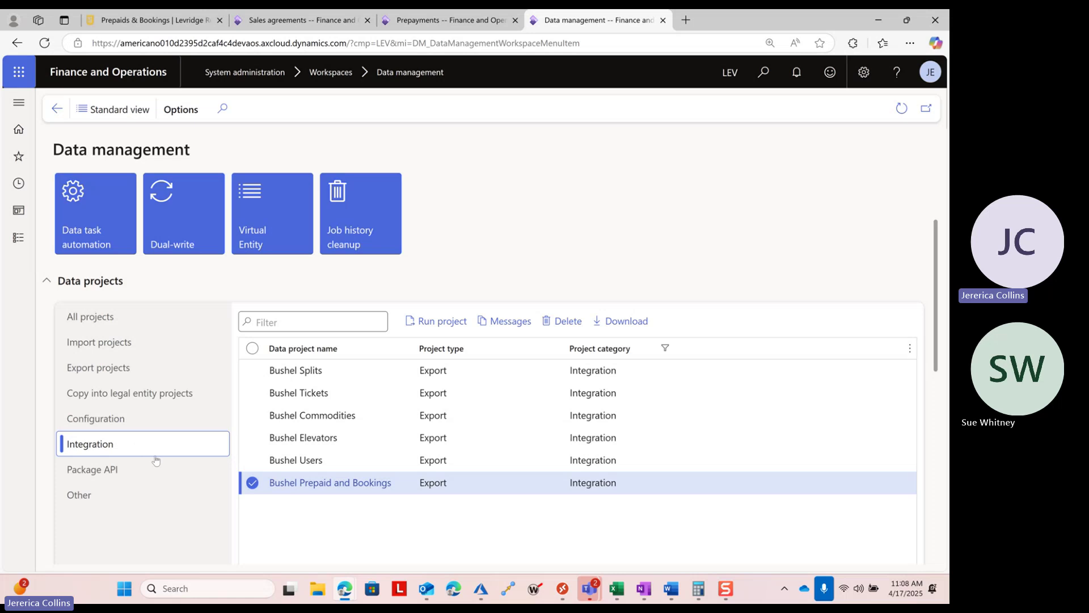
{"action": "left_click", "coordinate": [346, 486]}
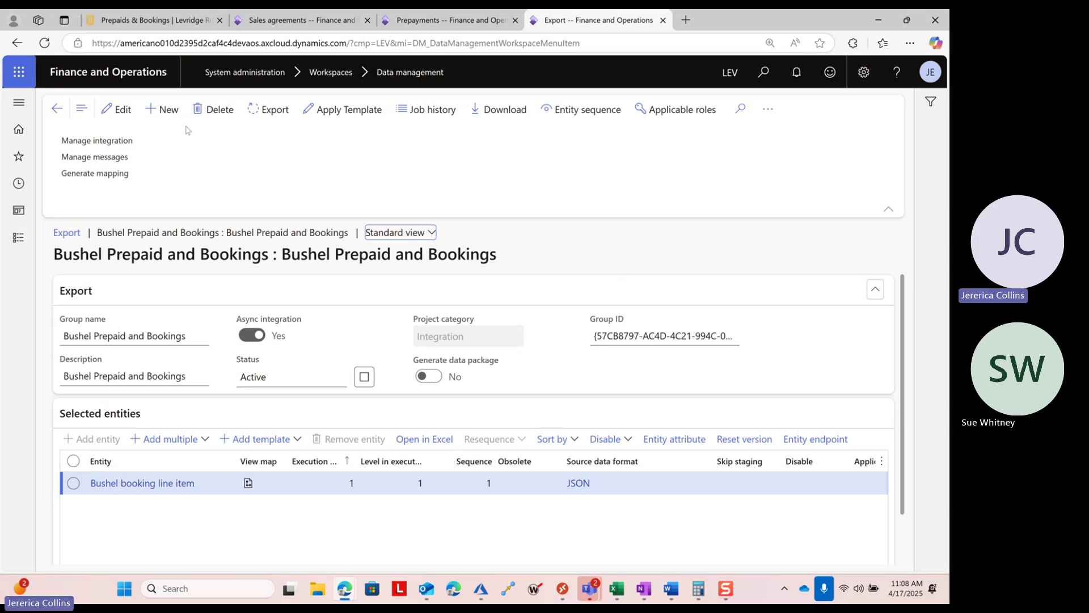
{"action": "left_click", "coordinate": [144, 22]}
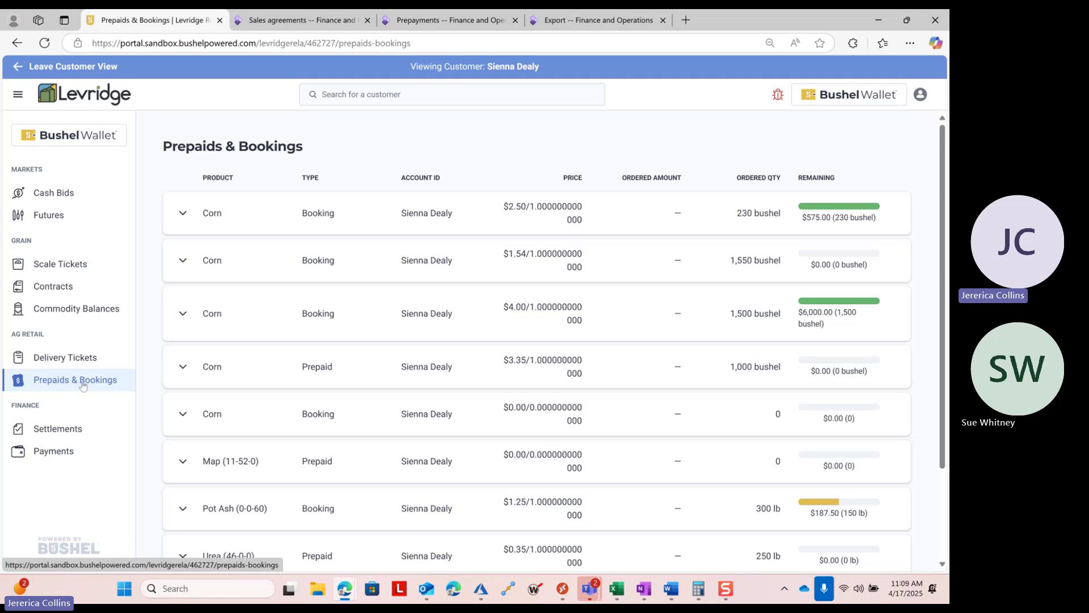
{"action": "left_click", "coordinate": [56, 384]}
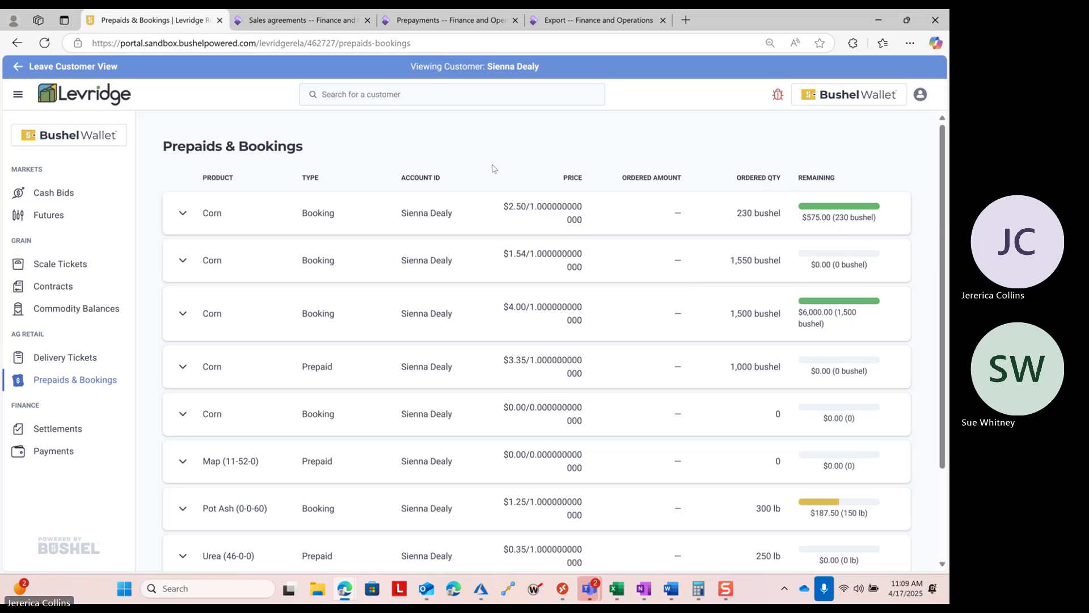
{"action": "scroll", "coordinate": [439, 465], "scroll_direction": "down", "scroll_amount": 3}
{"action": "scroll", "coordinate": [439, 465], "scroll_direction": "up", "scroll_amount": 3}
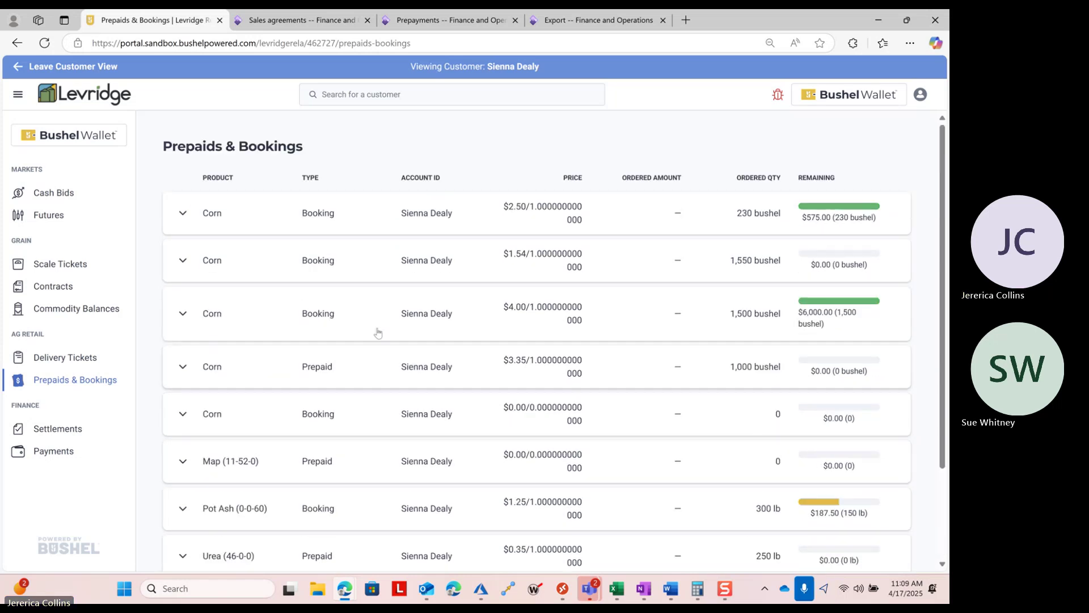
{"action": "left_click", "coordinate": [184, 214]}
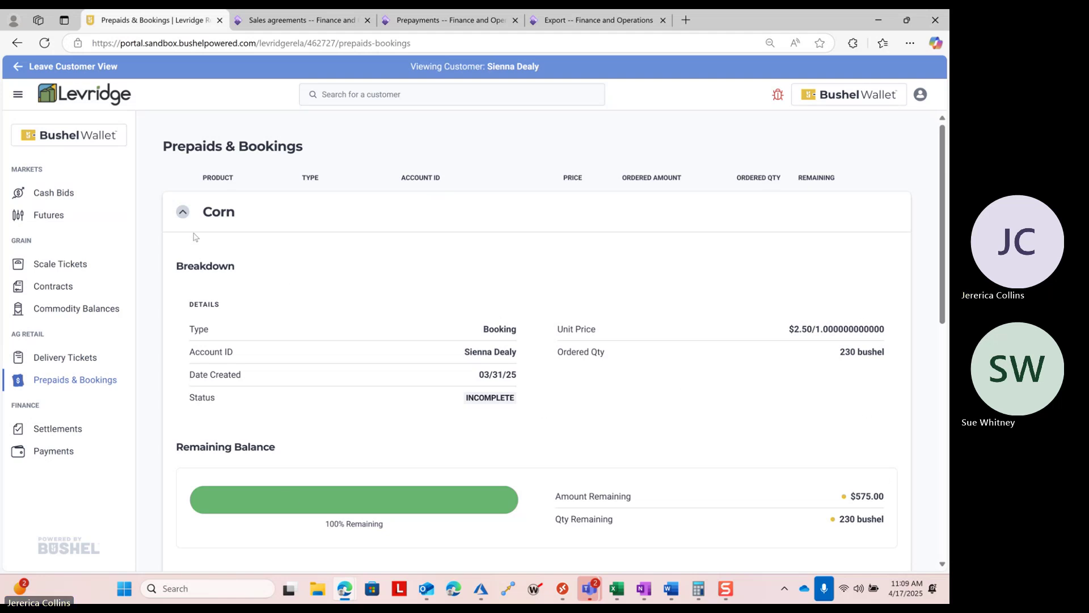
{"action": "left_click", "coordinate": [183, 216]}
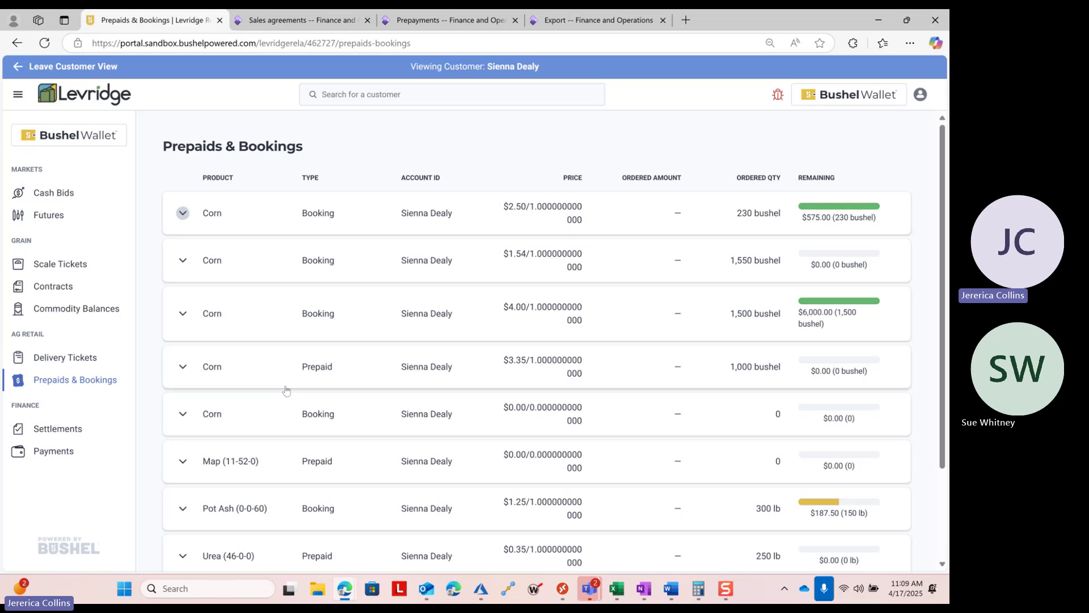